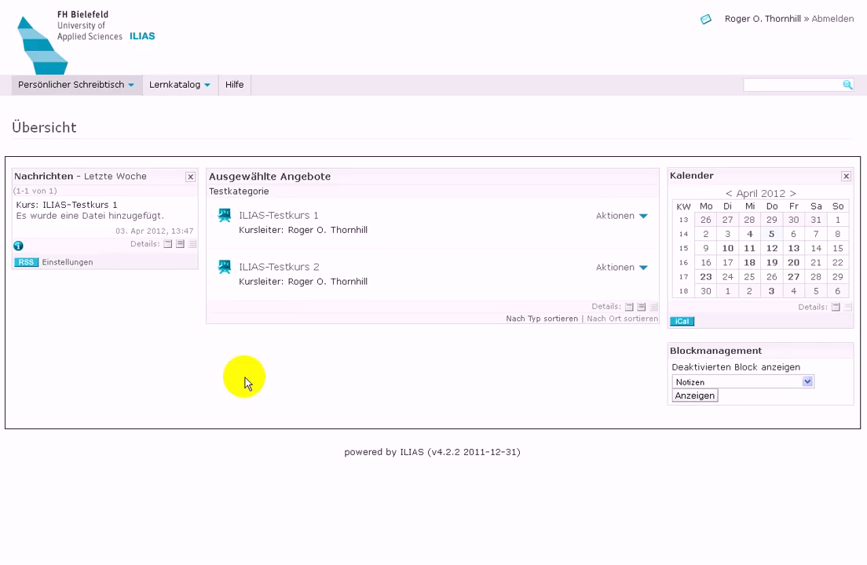
Open the course ILIAS-Testkurs 1 and start adding a new exercise (Übung) to its content.
left_click(284, 221)
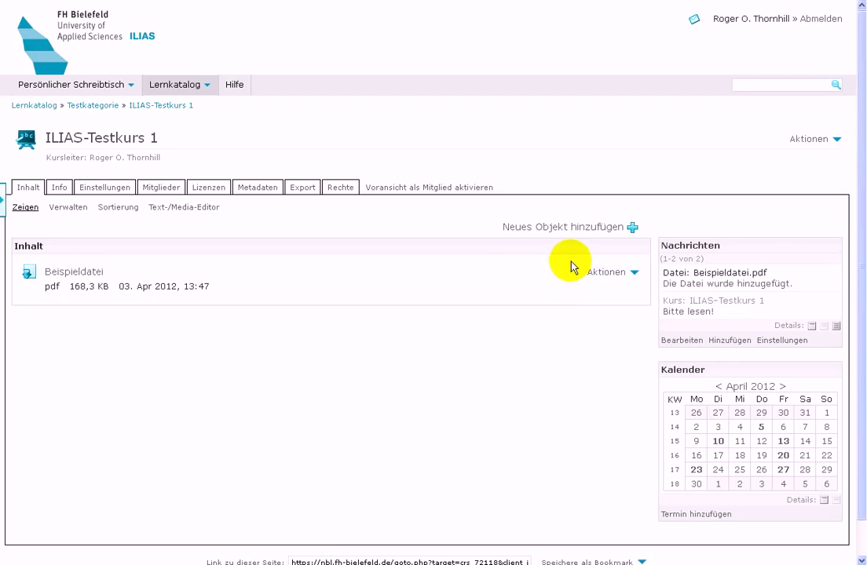
left_click(566, 231)
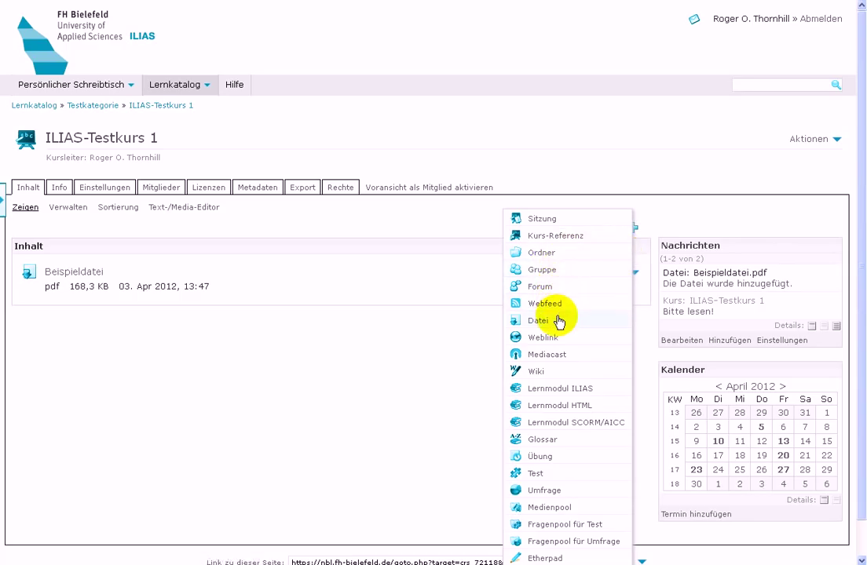
left_click(540, 459)
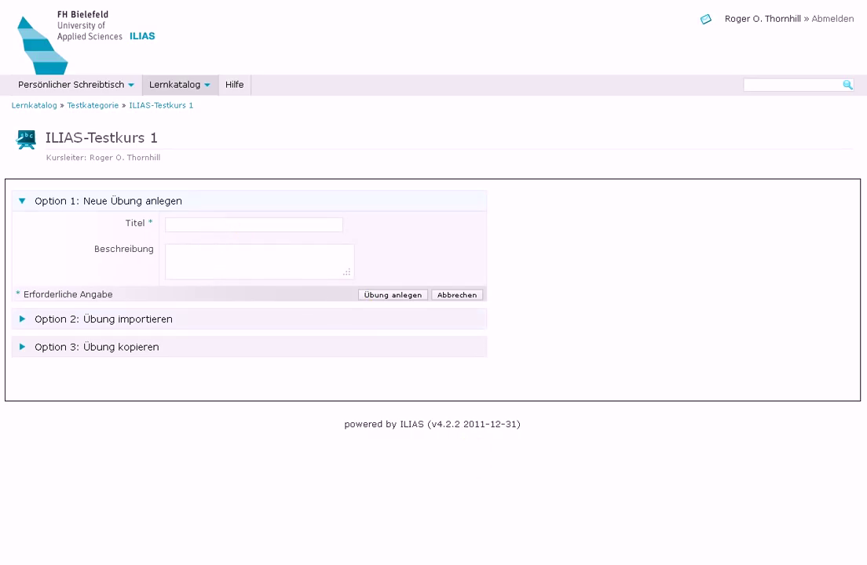
Create the exercise with the title "Mathematische Grundlagen - Übungen - Komplexe Zahlen", copied from the text file Text für Übung.txt.
key("alt+Tab")
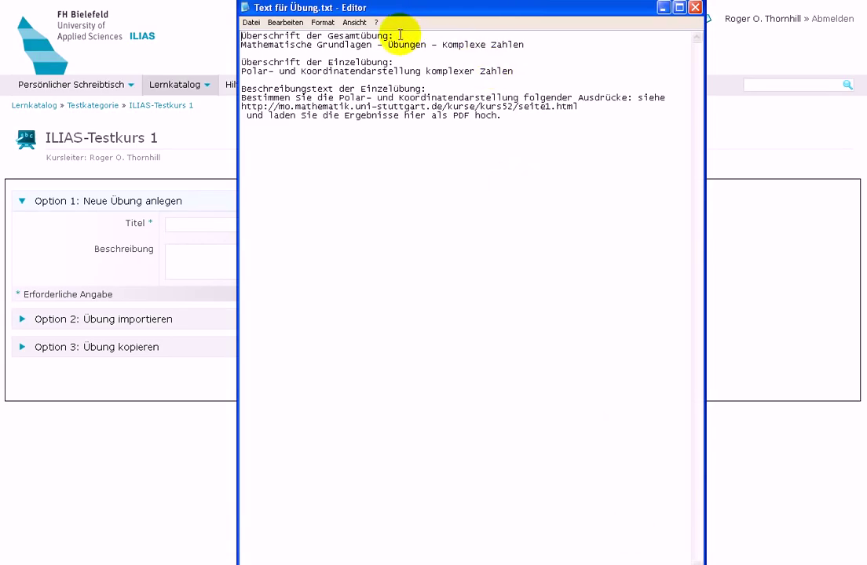
left_click_drag(551, 48, 238, 44)
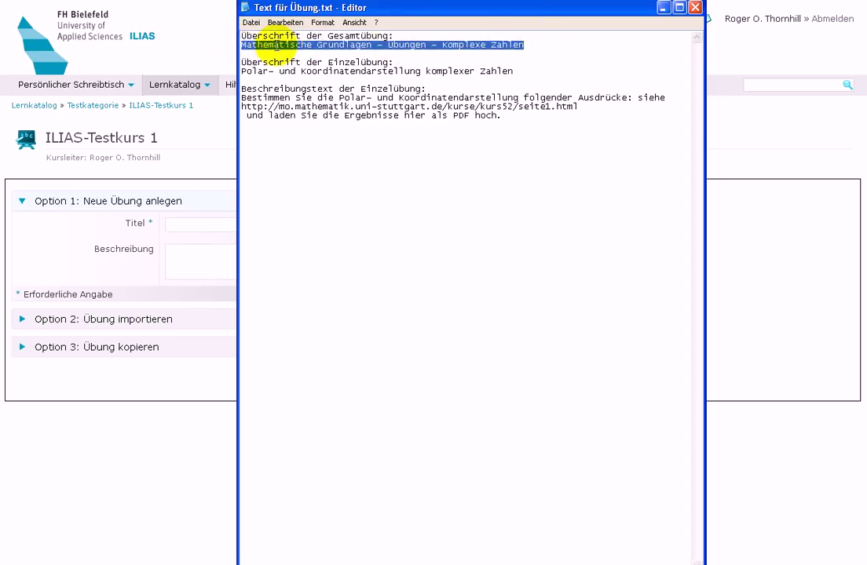
right_click(278, 48)
left_click(304, 82)
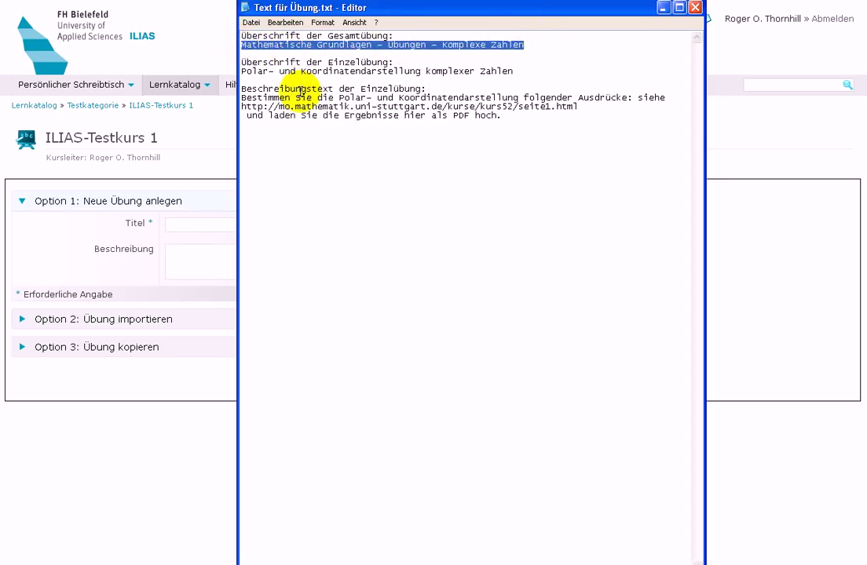
left_click(182, 225)
key("ctrl+v")
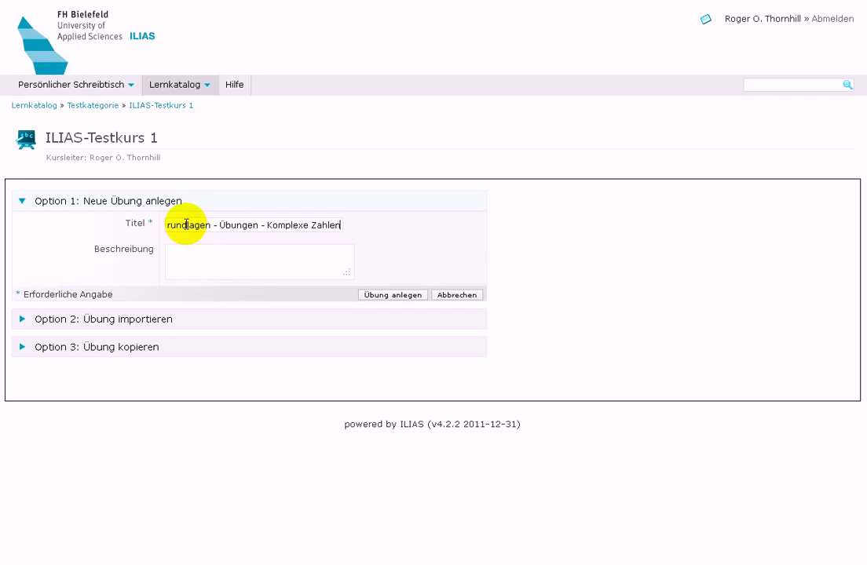
left_click(396, 296)
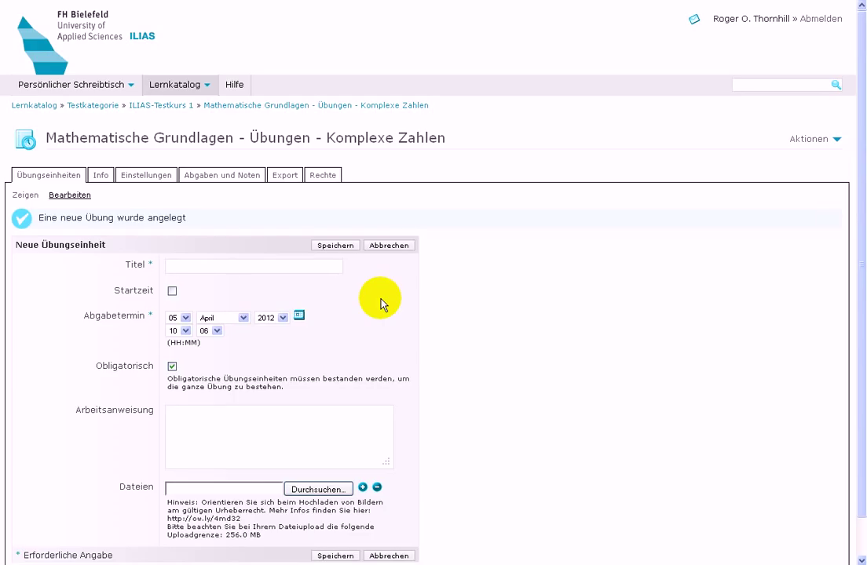
Title the new exercise unit "Polar- und Koordinatendarstellung komplexer Zahlen", copied from the heading in Text für Übung.txt.
key("alt+Tab")
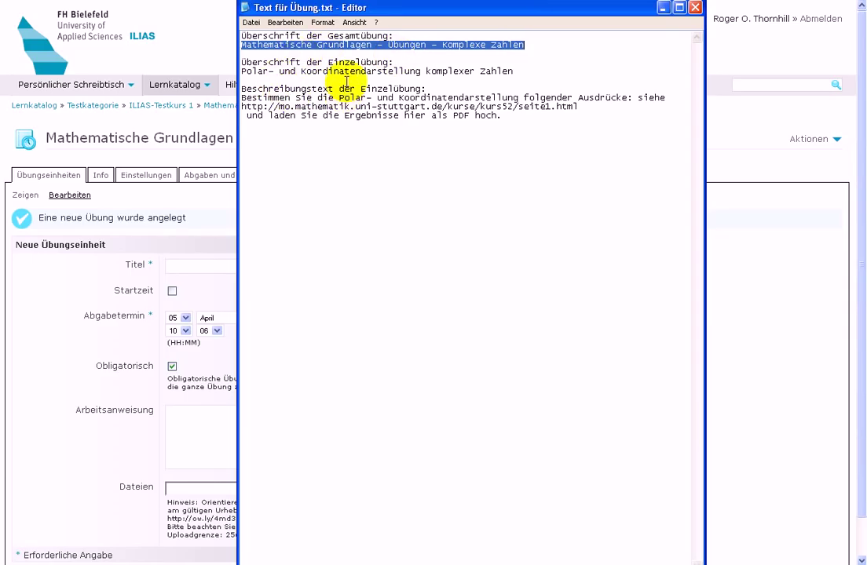
left_click_drag(513, 72, 240, 72)
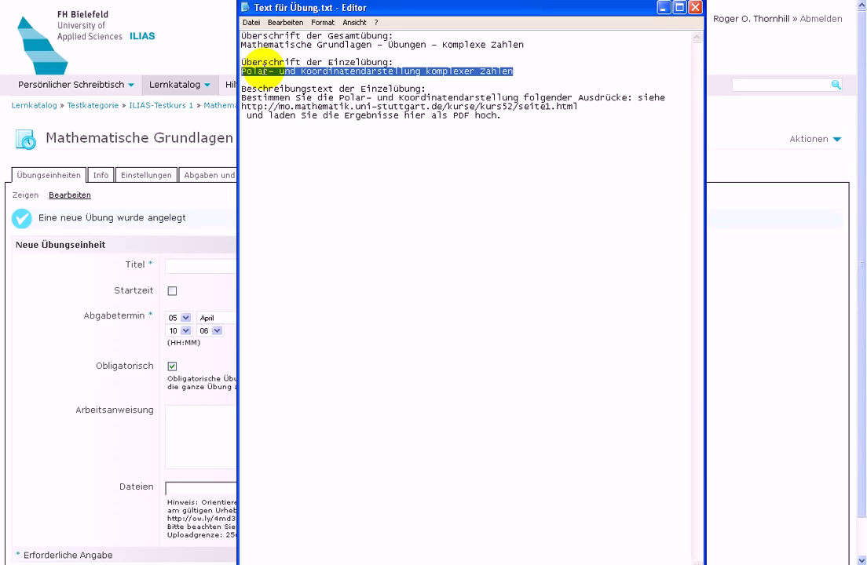
right_click(268, 71)
left_click(295, 106)
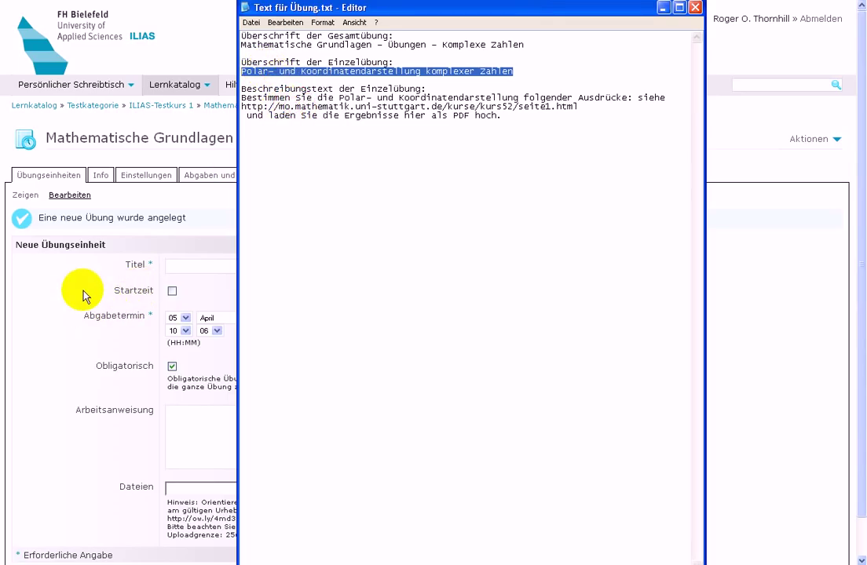
left_click(191, 265)
right_click(191, 266)
left_click(222, 308)
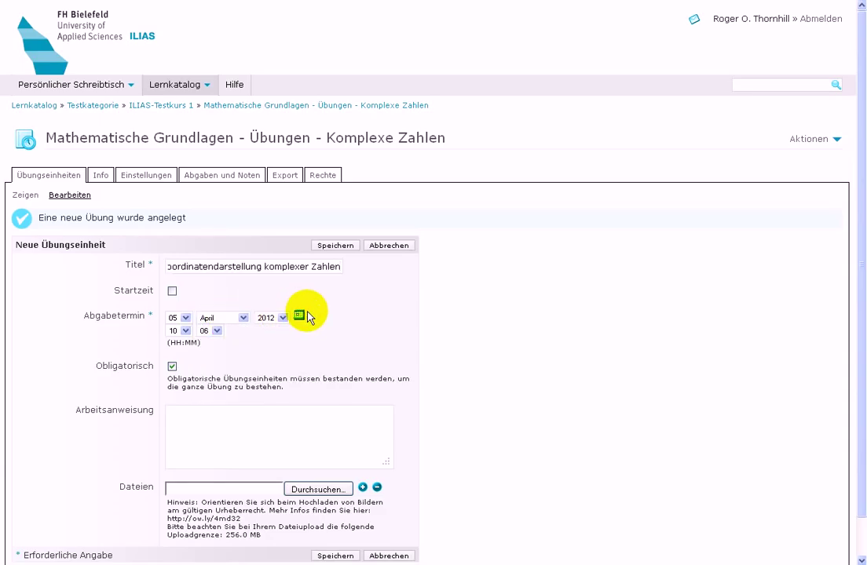
Fill the unit's Arbeitsanweisung with the three-line description text copied from Text für Übung.txt and save the unit.
scroll(271, 328, "down", 1)
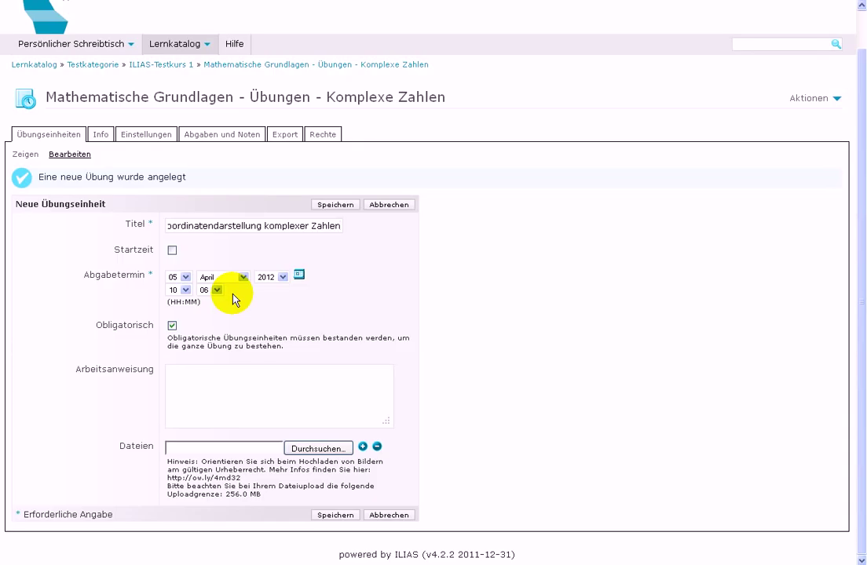
left_click(183, 388)
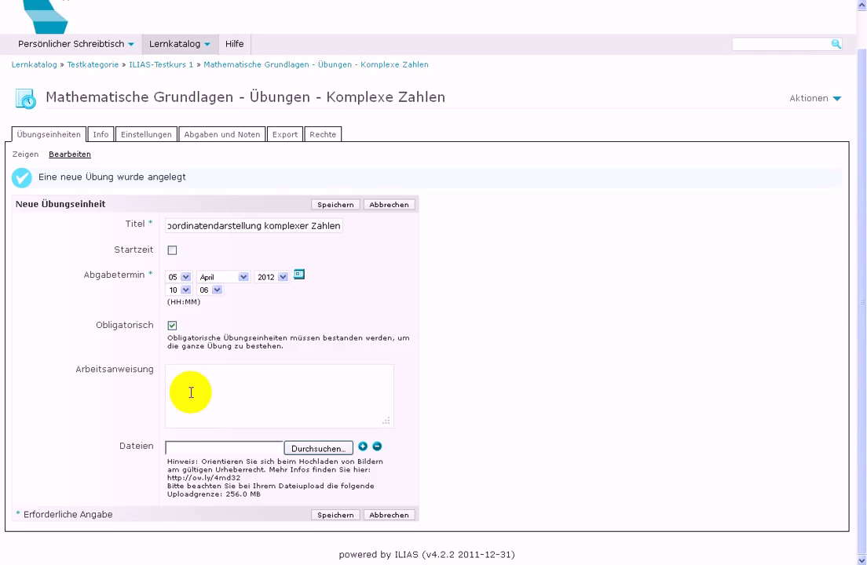
key("alt+Tab")
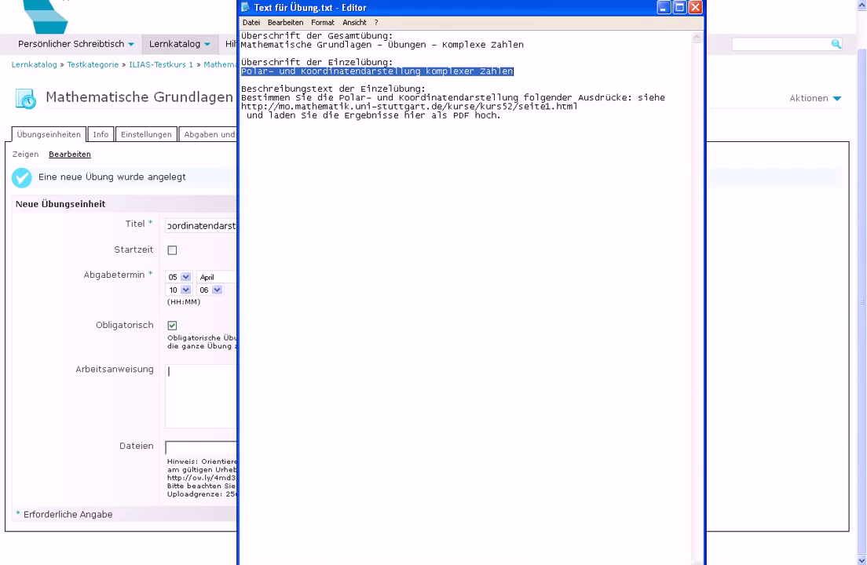
left_click_drag(512, 113, 224, 100)
right_click(265, 112)
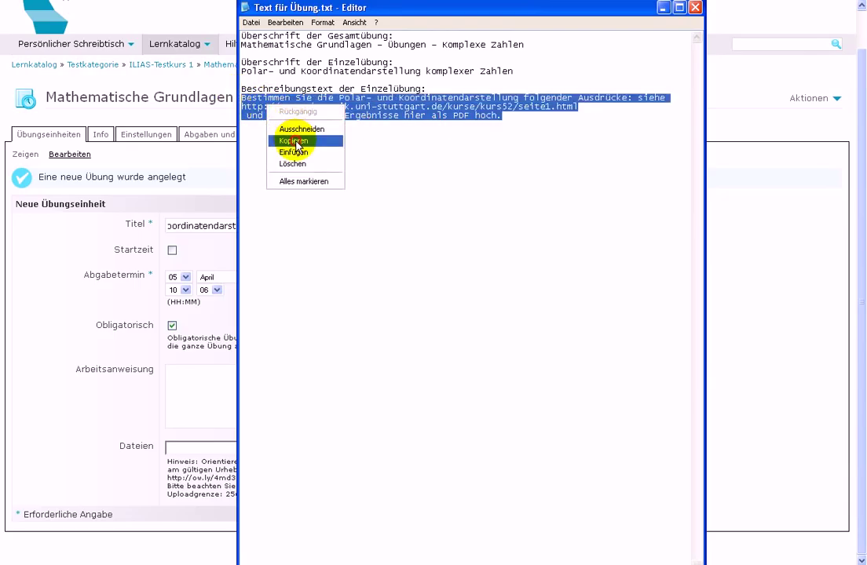
left_click(287, 141)
left_click(190, 397)
key("ctrl+v")
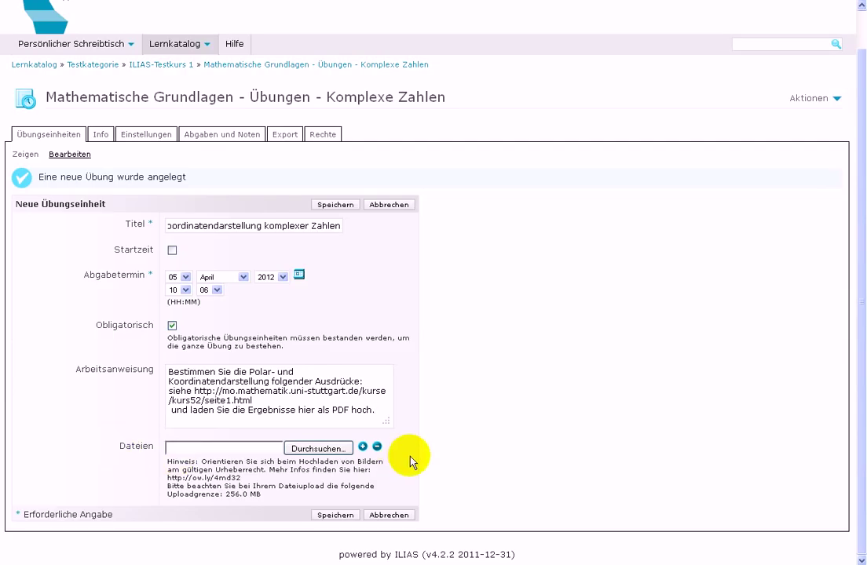
left_click(333, 516)
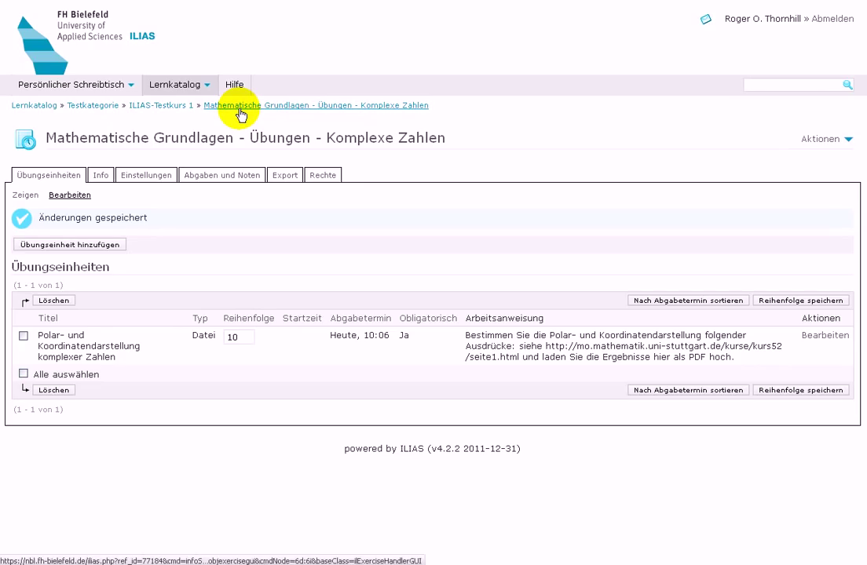
Reopen the new exercise from ILIAS-Testkurs 1 and review its unit details, general settings and info page.
left_click(179, 110)
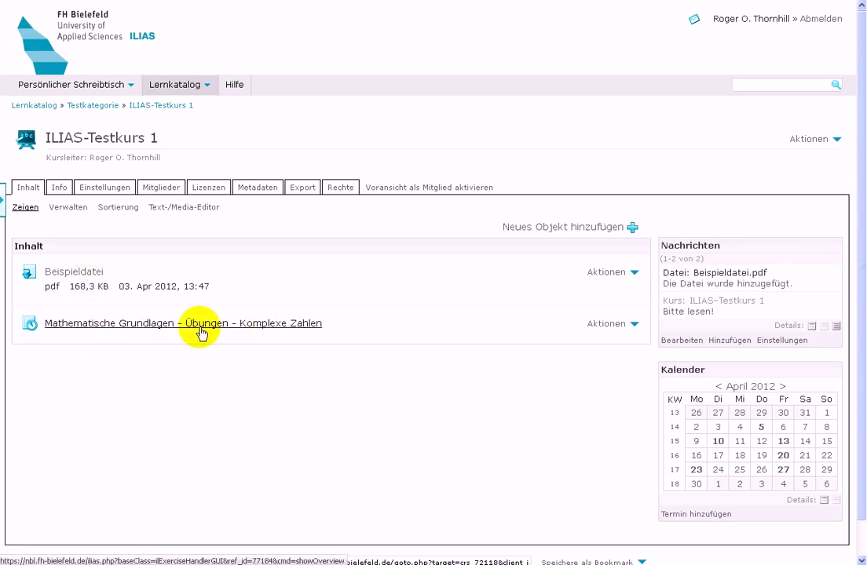
left_click(142, 323)
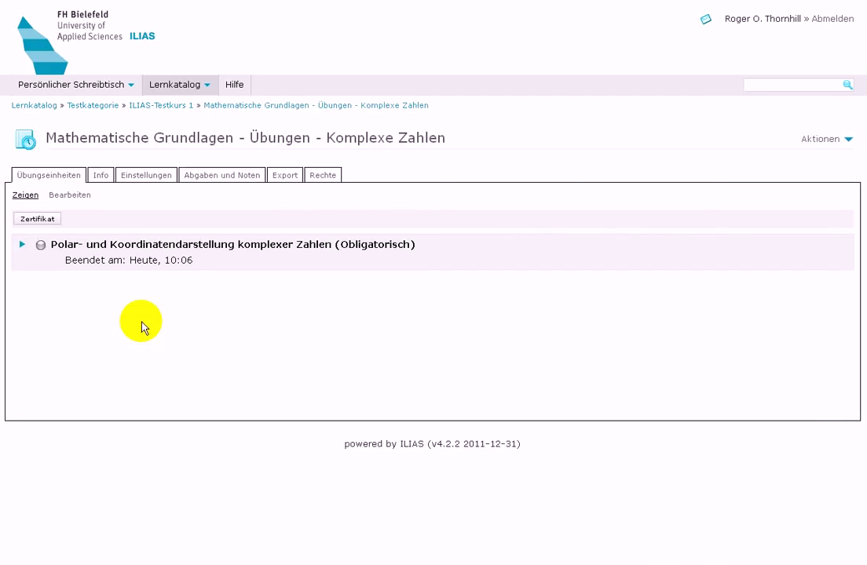
left_click(22, 245)
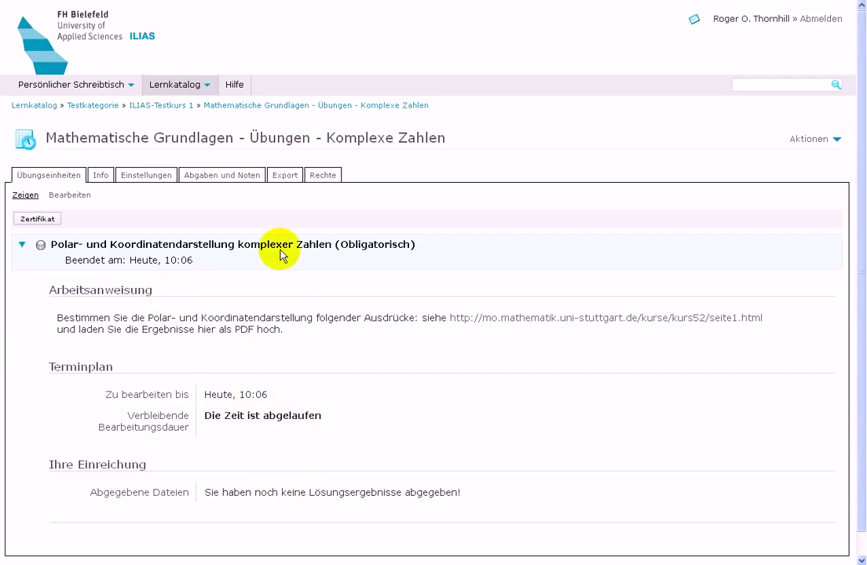
left_click(142, 179)
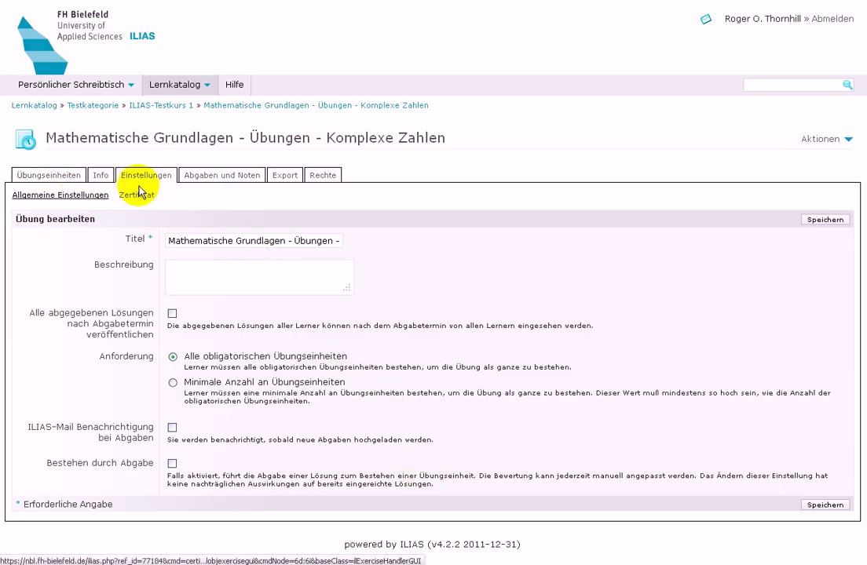
left_click(387, 106)
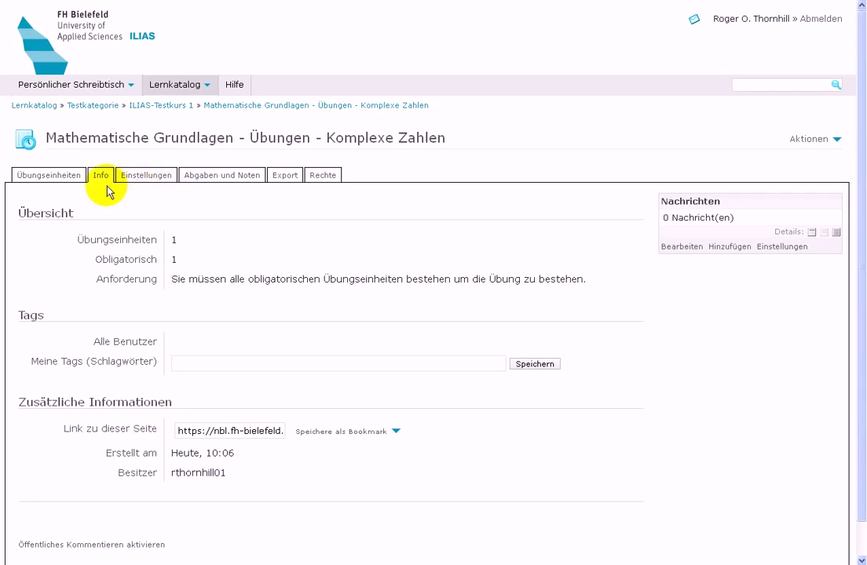
Edit the unit "Polar- und Koordinatendarstellung komplexer Zahlen", set the hour of its Abgabetermin to 13, and save.
left_click(71, 185)
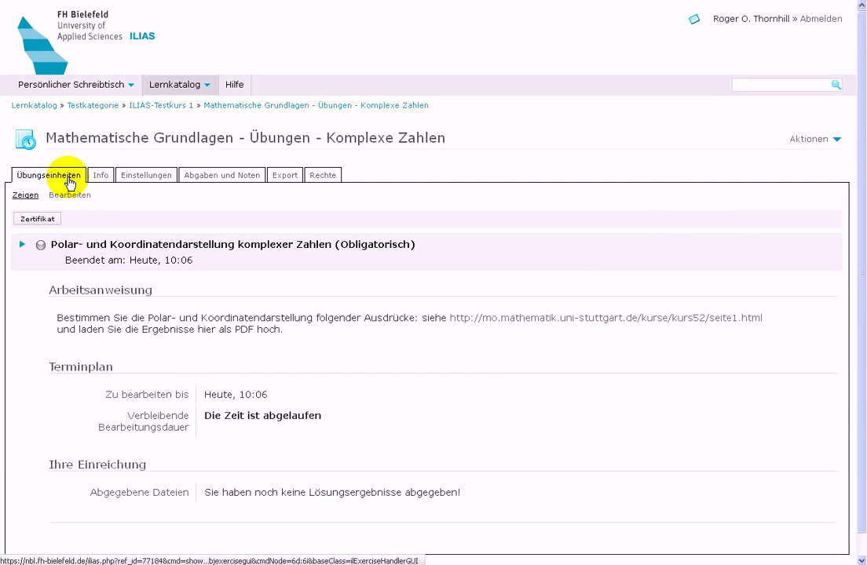
left_click(69, 197)
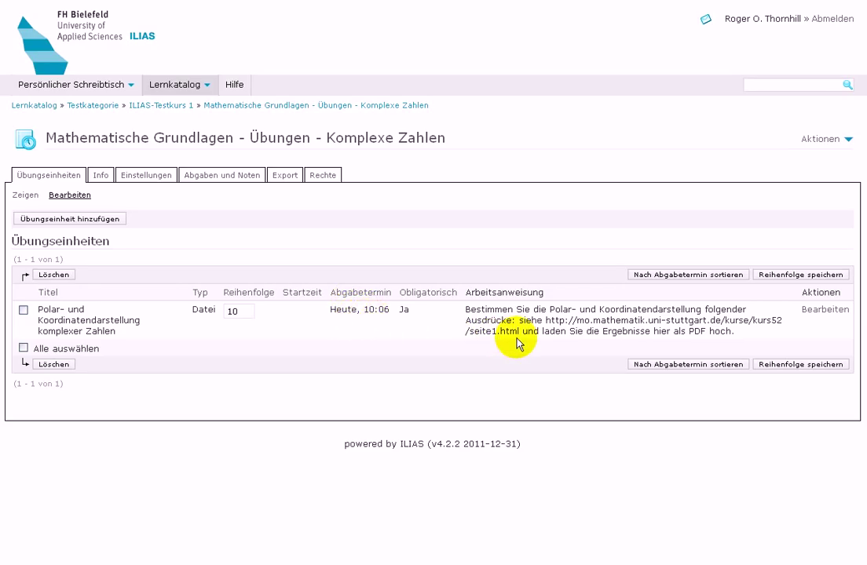
left_click(832, 314)
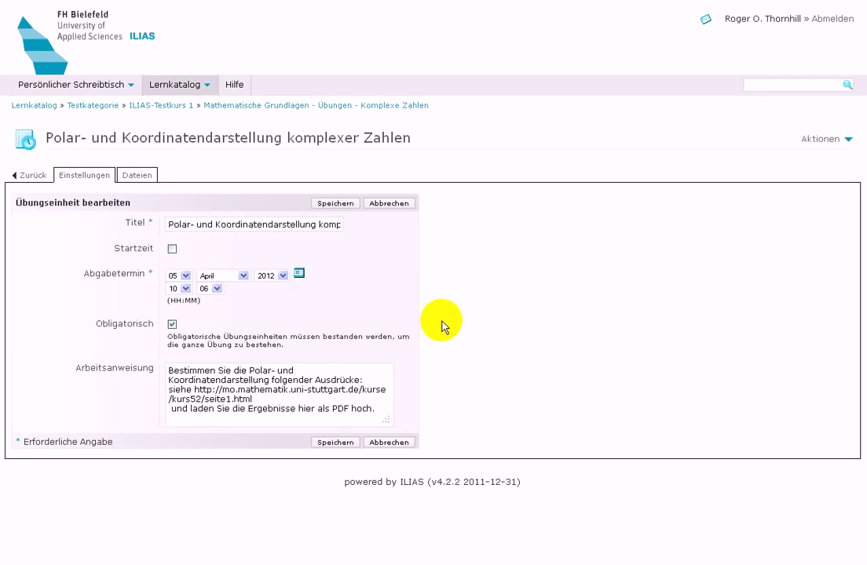
left_click(173, 251)
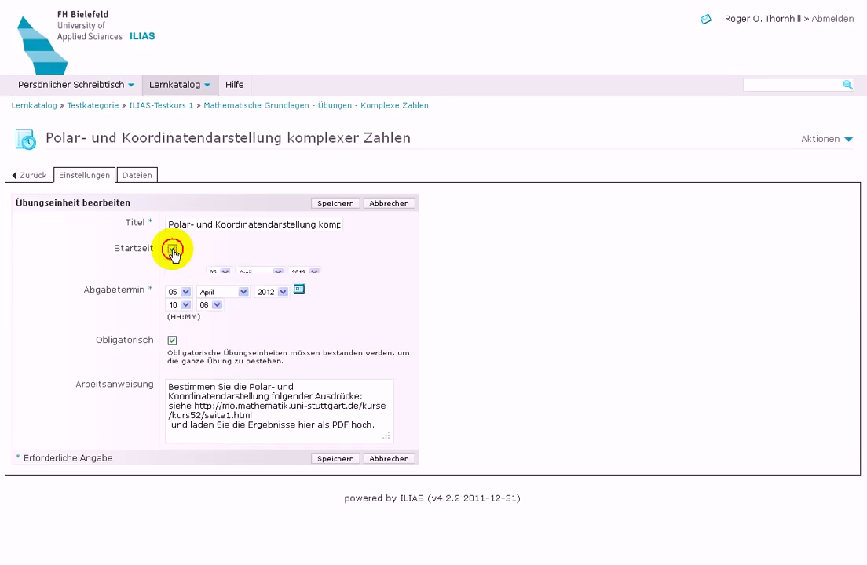
left_click(173, 251)
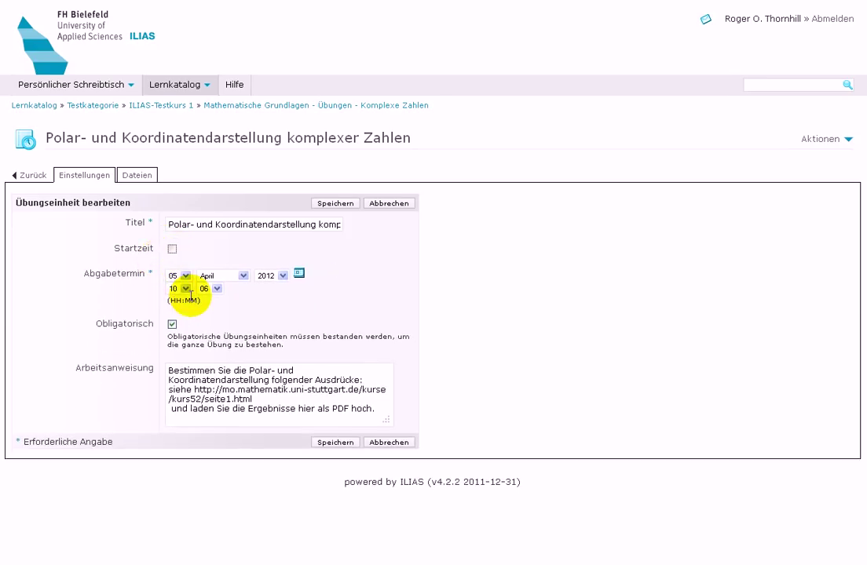
left_click(186, 289)
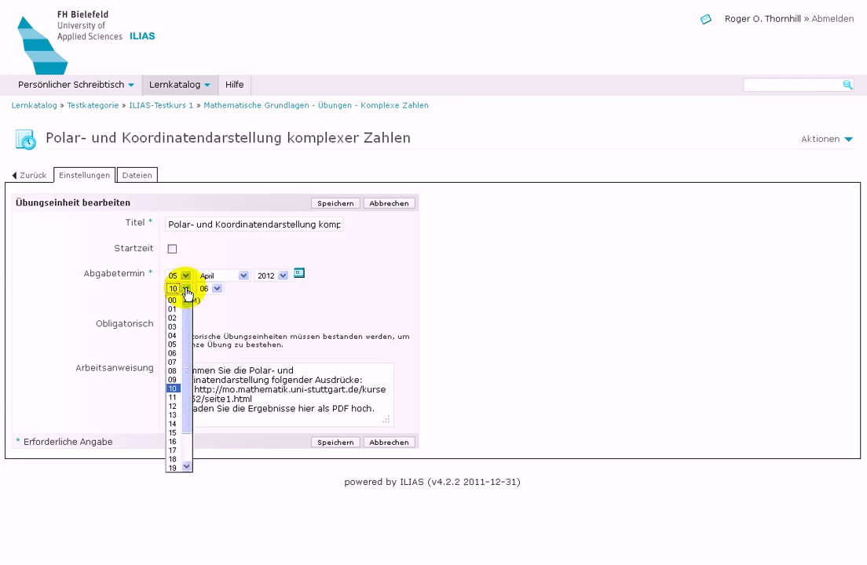
left_click(174, 415)
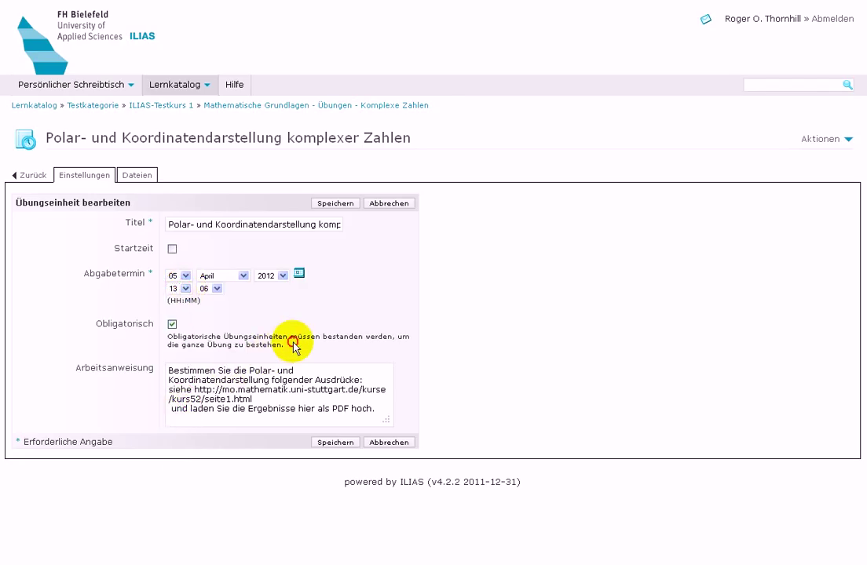
left_click(337, 205)
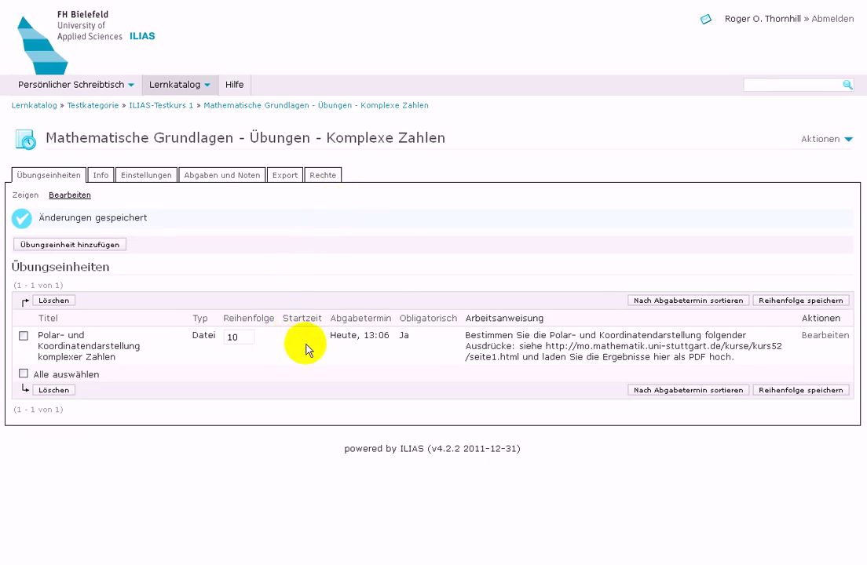
Check the exercise's remaining time on the course and exercise pages, and view its submissions and grades (Abgaben und Noten).
left_click(166, 105)
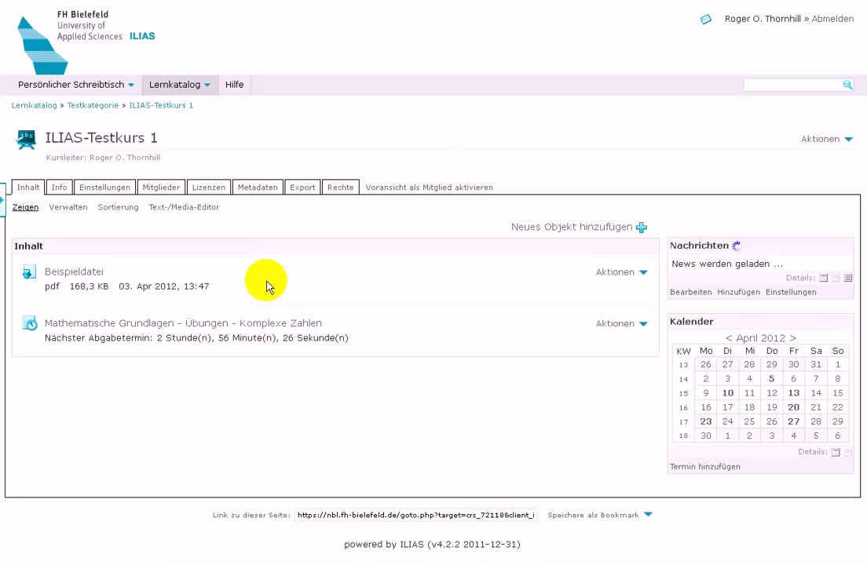
left_click_drag(159, 340, 257, 335)
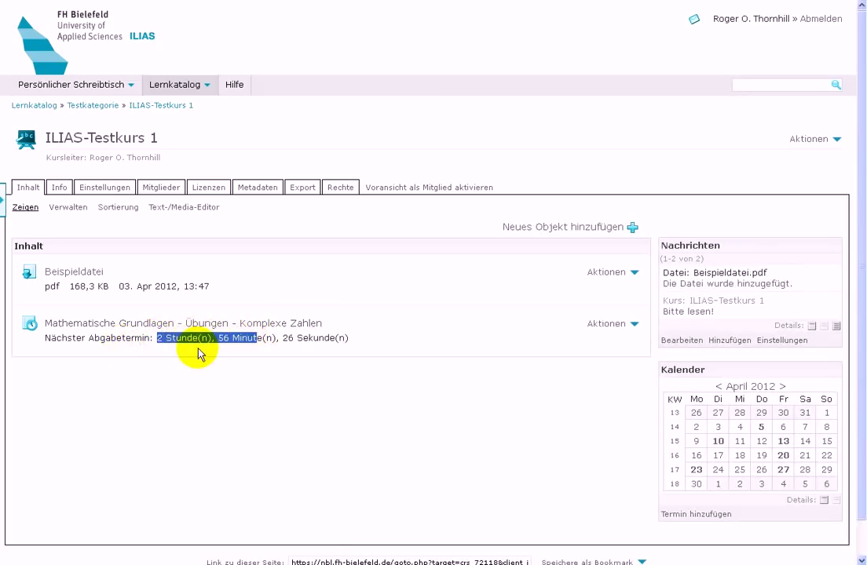
left_click(110, 331)
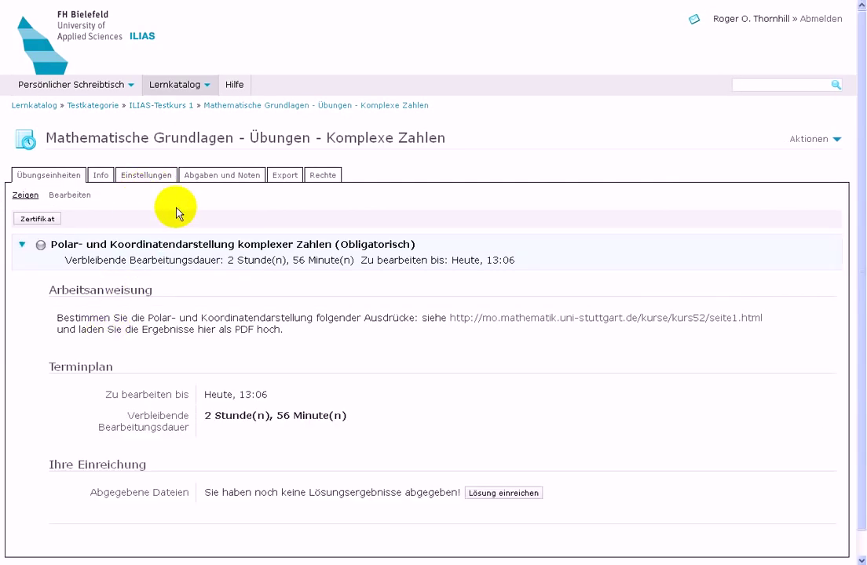
left_click(219, 178)
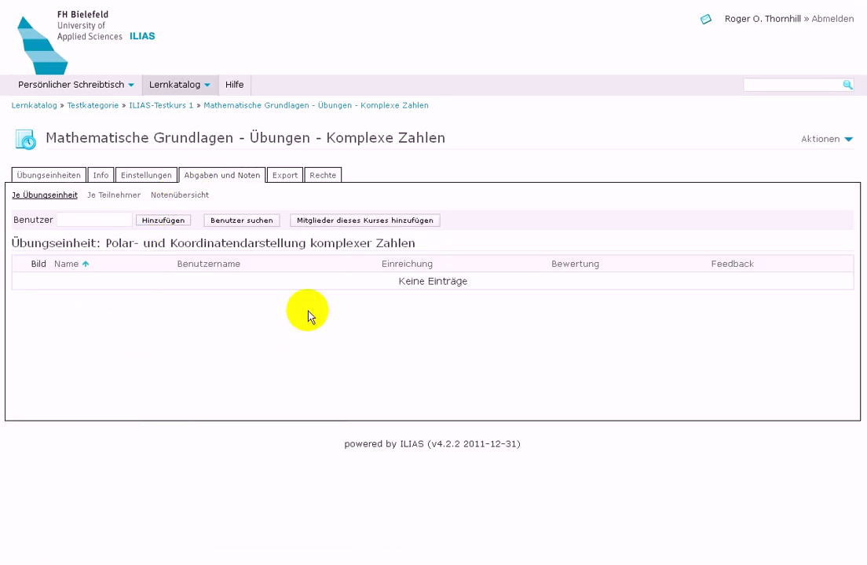
Check the unit's submission list for entries.
left_click_drag(393, 283, 464, 282)
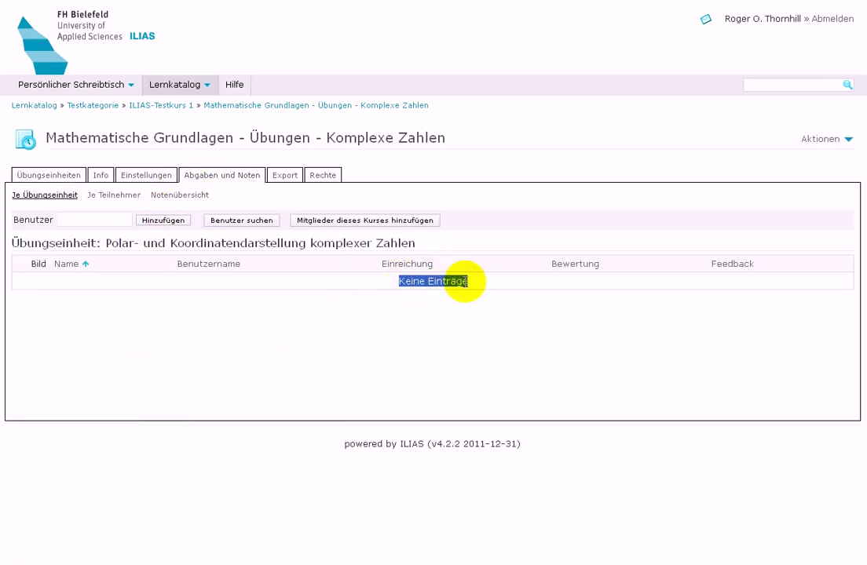
left_click(181, 325)
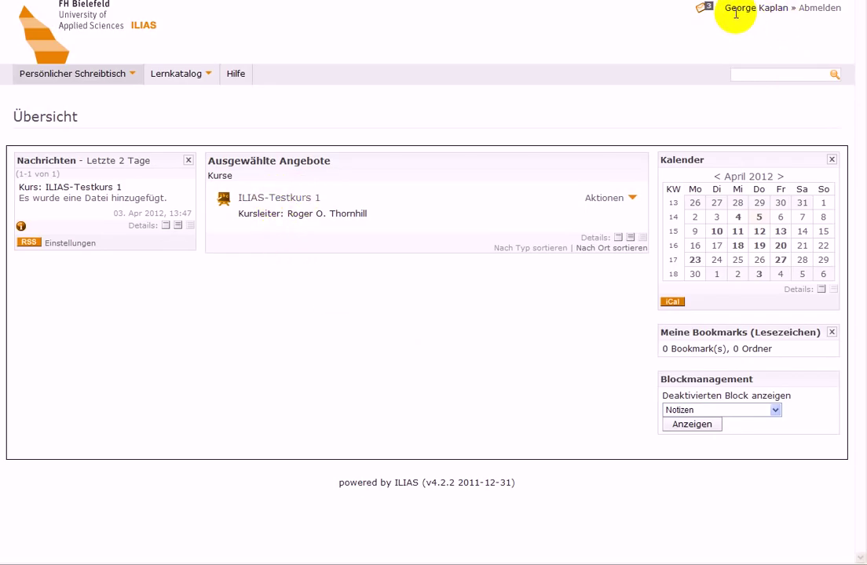
Switch to the student's account, open the complex numbers exercise in ILIAS-Testkurs 1, and expand its unit to check the submission status.
left_click_drag(725, 7, 789, 8)
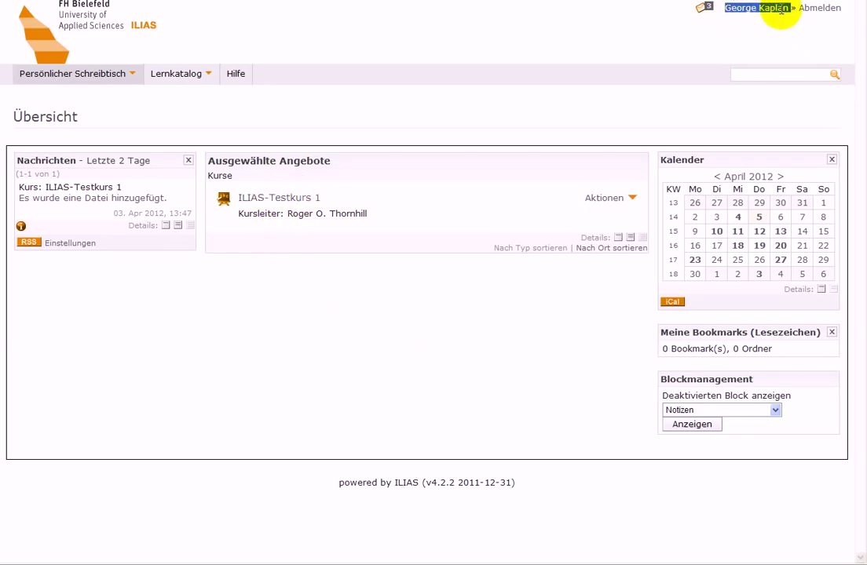
left_click(285, 206)
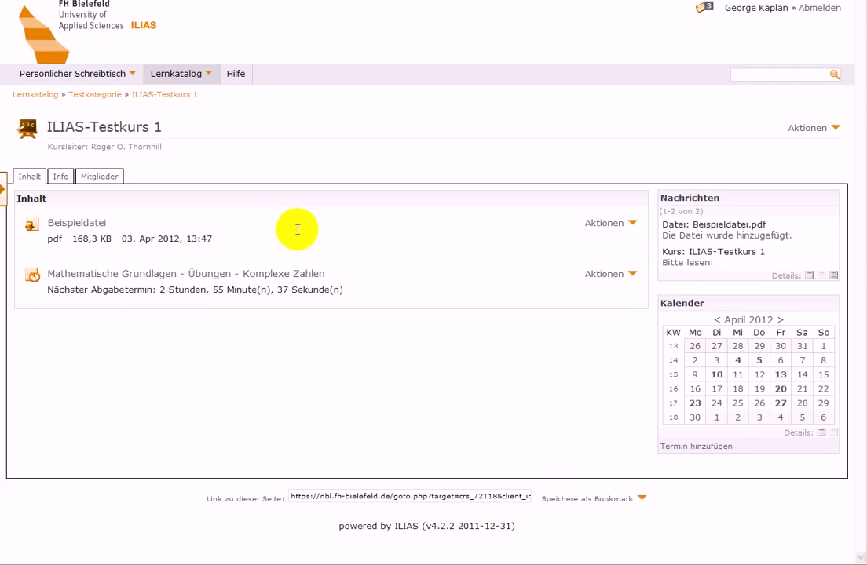
left_click(112, 275)
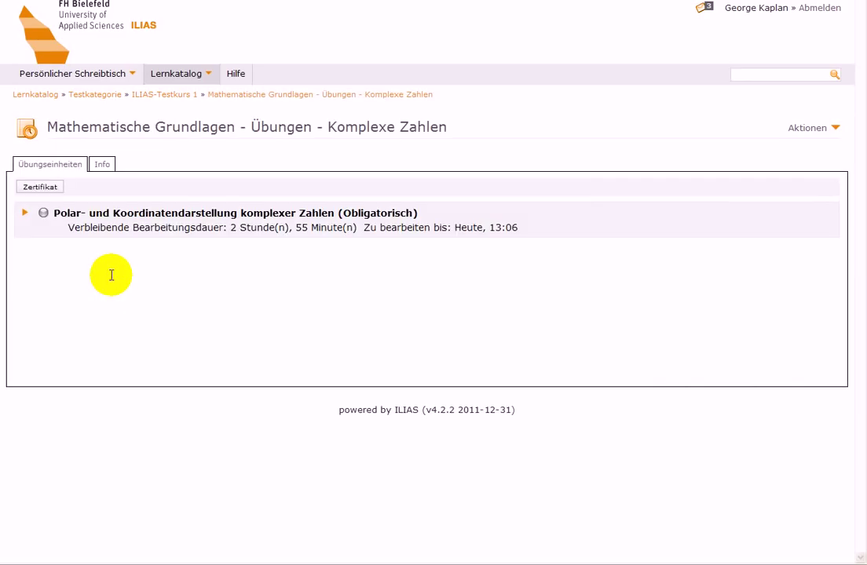
left_click(24, 214)
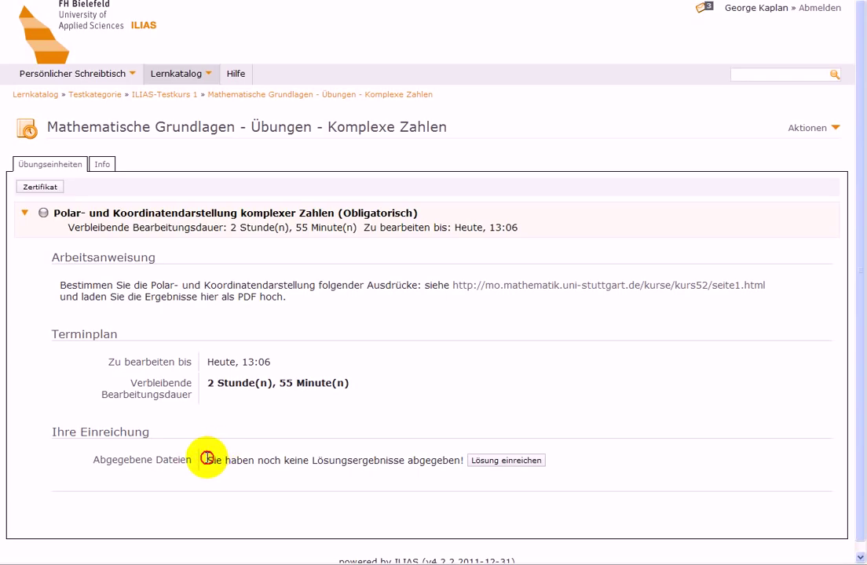
left_click_drag(206, 459, 214, 460)
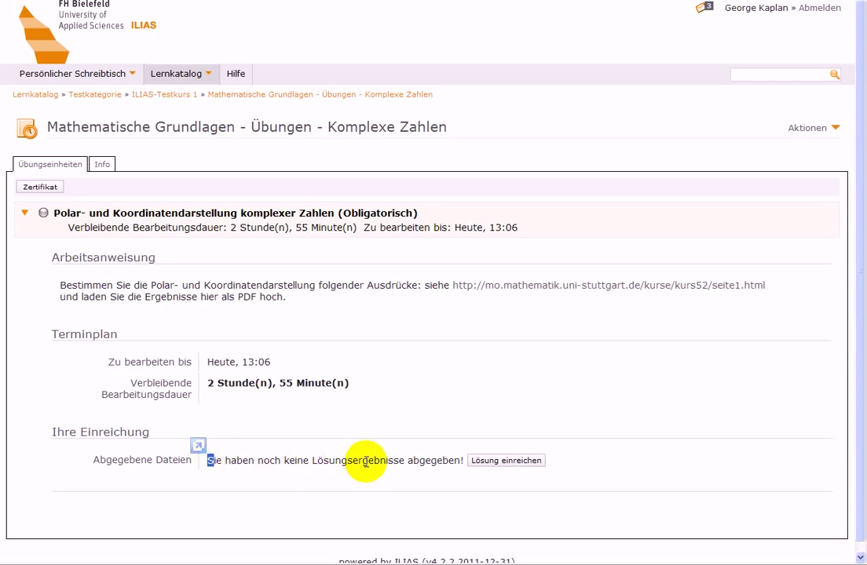
Submit the student's Ergebnis text file from the Desktop as the solution for the unit.
left_click(524, 468)
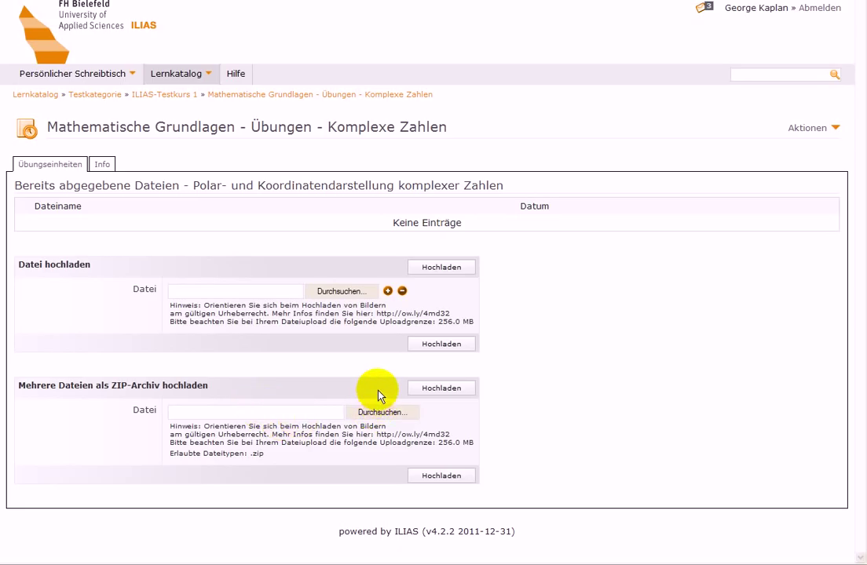
left_click(333, 293)
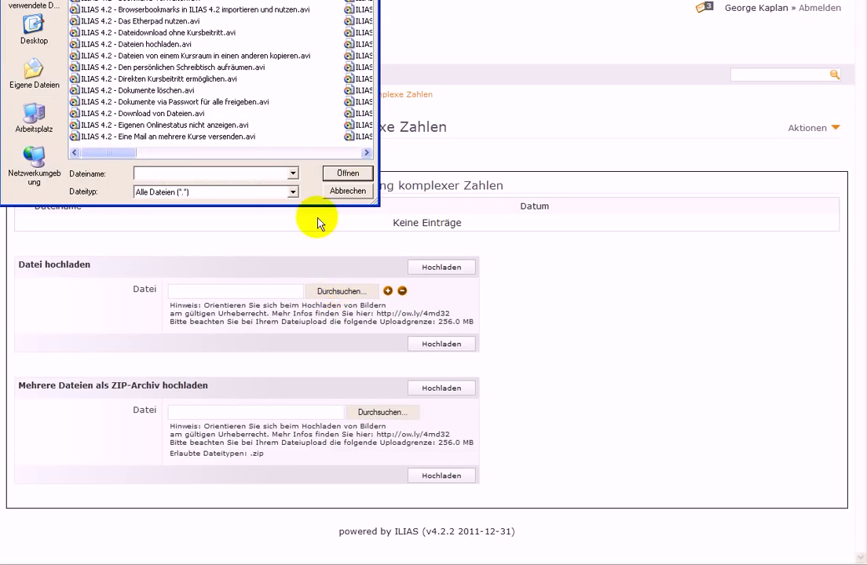
left_click(37, 35)
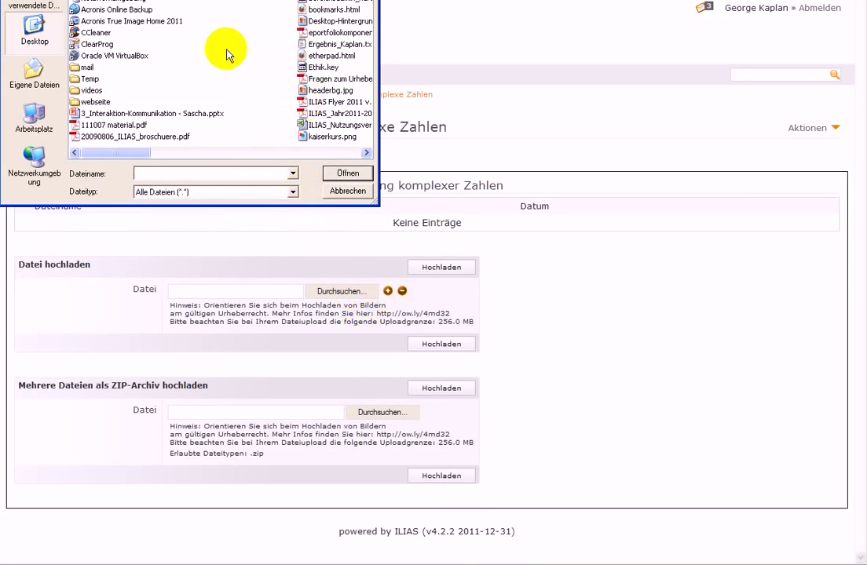
left_click(346, 44)
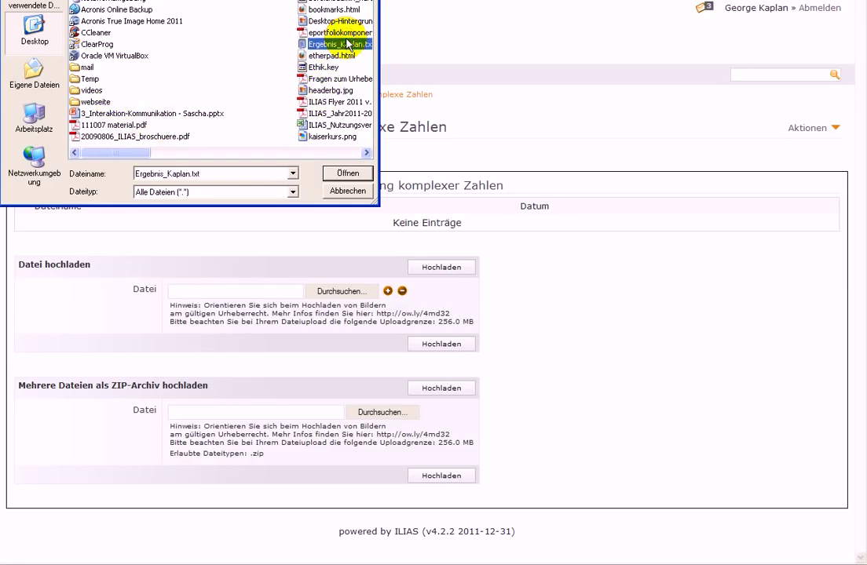
left_click(331, 56)
key("Down")
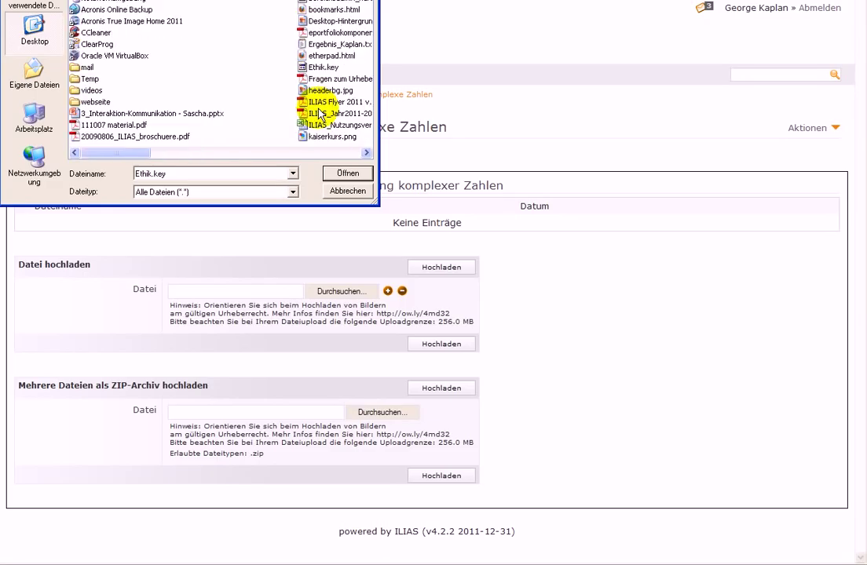
key("Up")
key("Up")
key("Up")
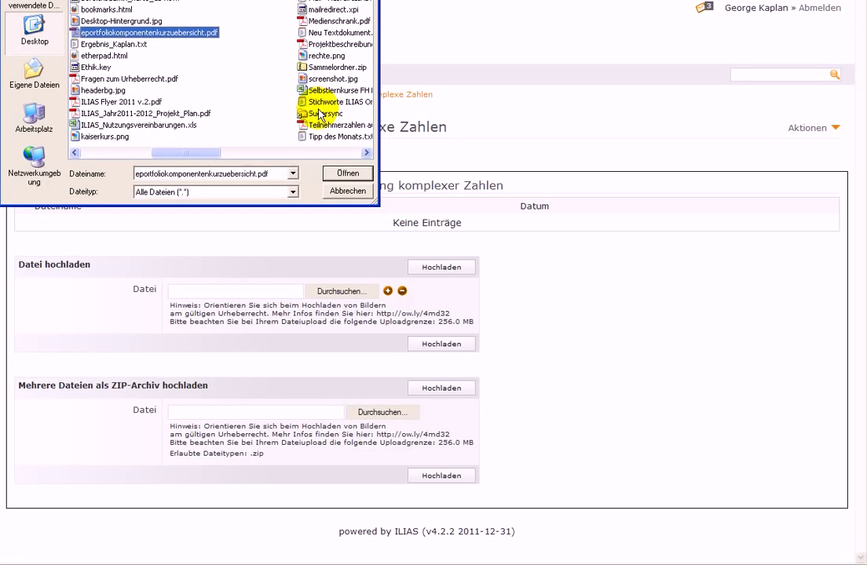
key("Down")
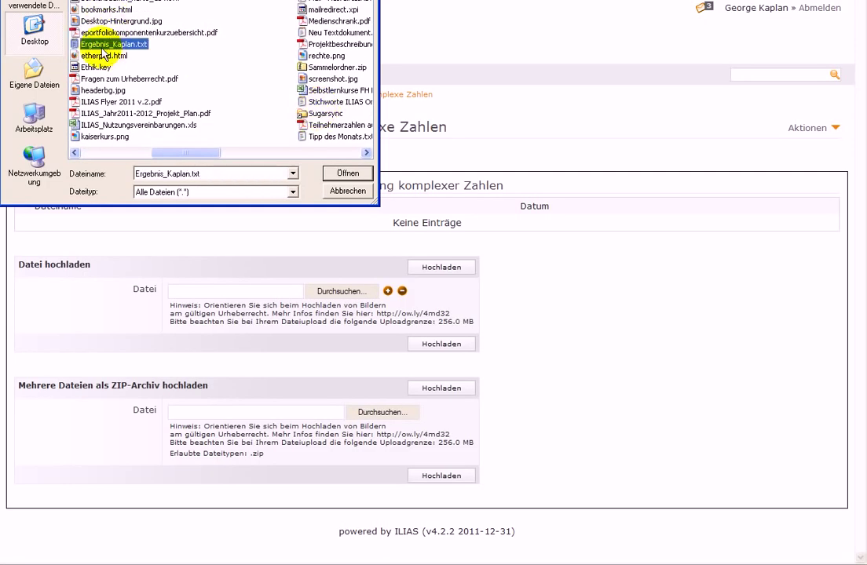
left_click(329, 174)
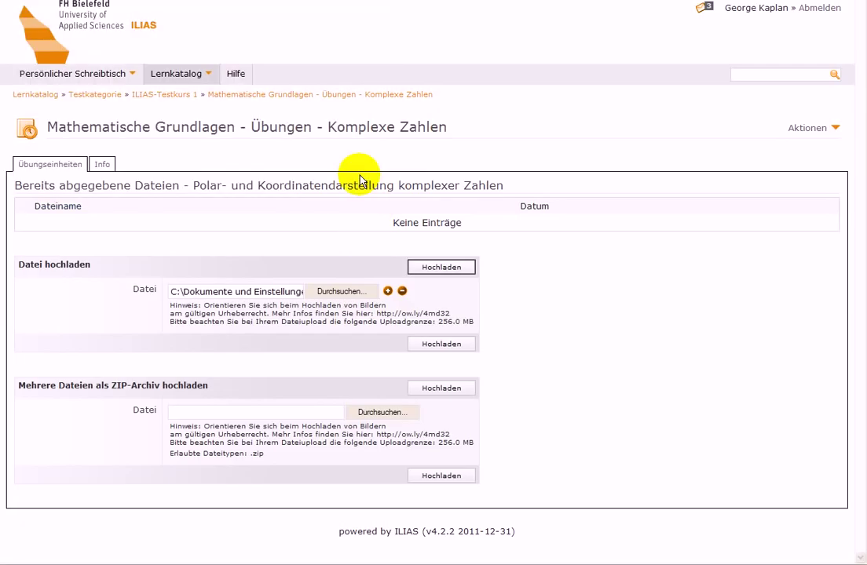
left_click(442, 344)
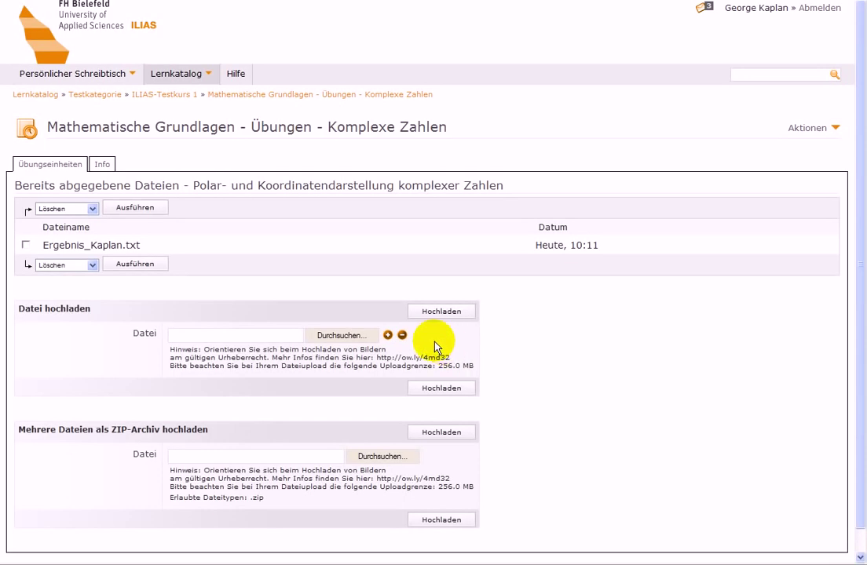
left_click_drag(44, 245, 185, 245)
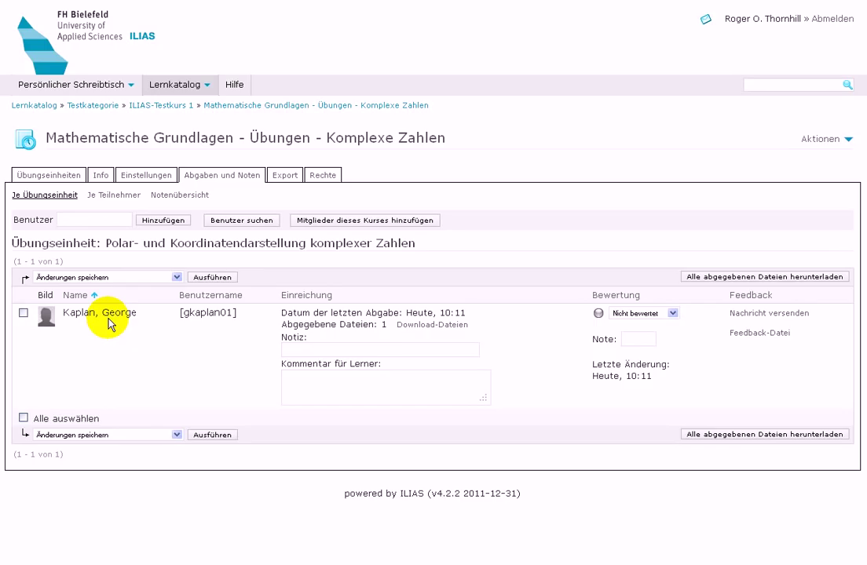
In the tutor's account, give the submission the Notiz "Testnotiz für dieses Dokument" and the learner comment "Sie habe die Aufgabe erfolgreich gemeistert.".
left_click(441, 331)
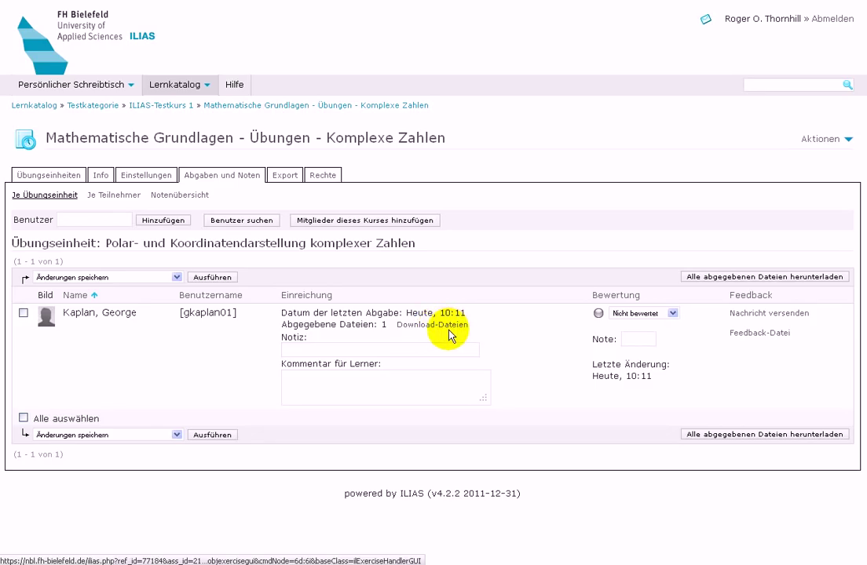
left_click(386, 351)
type("Testnotiz für dieses Dokument")
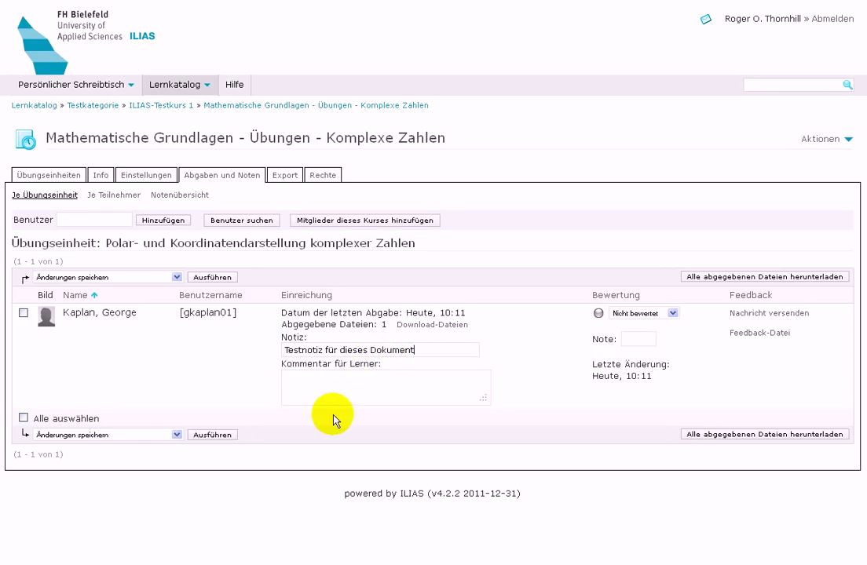
left_click(325, 387)
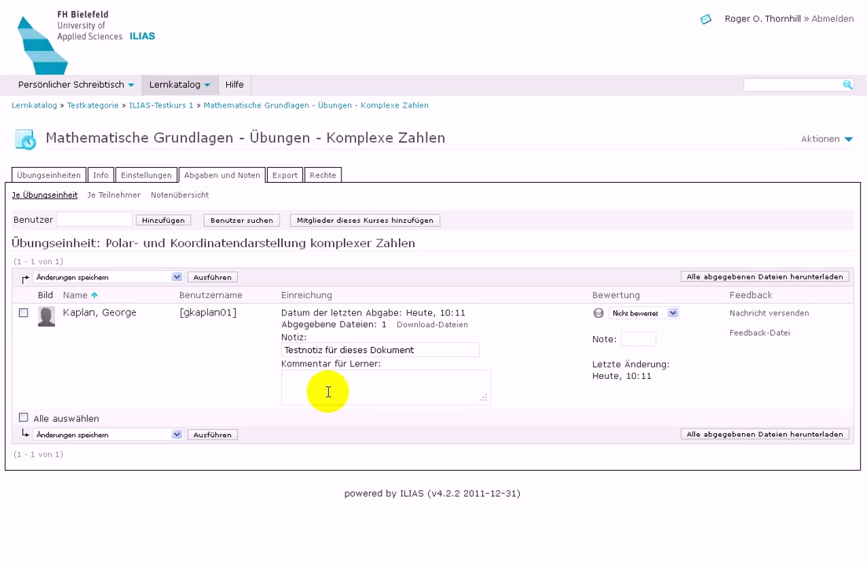
type("Sie habe die Aufgabe erfolgreich gemeistert.")
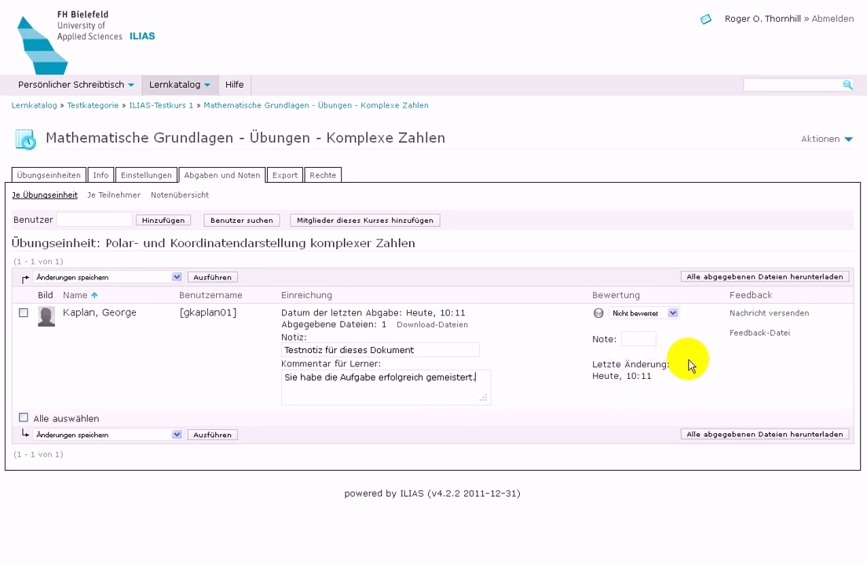
Rate the student's submission as Bestanden with the Note 1 and save the changes.
left_click(674, 313)
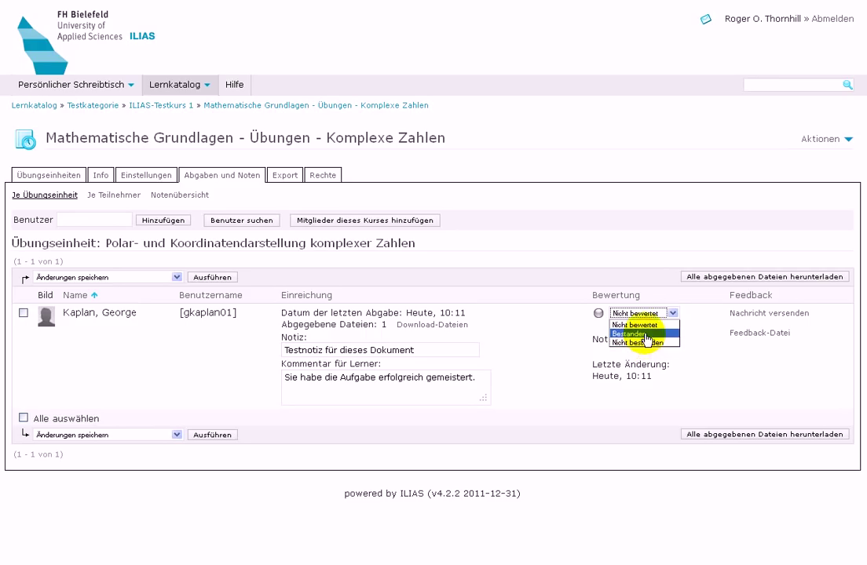
left_click(643, 334)
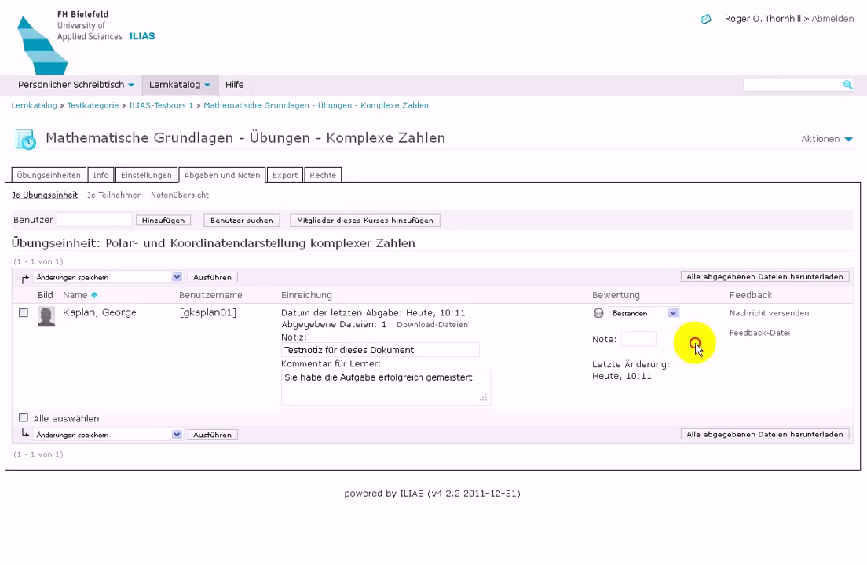
left_click(651, 339)
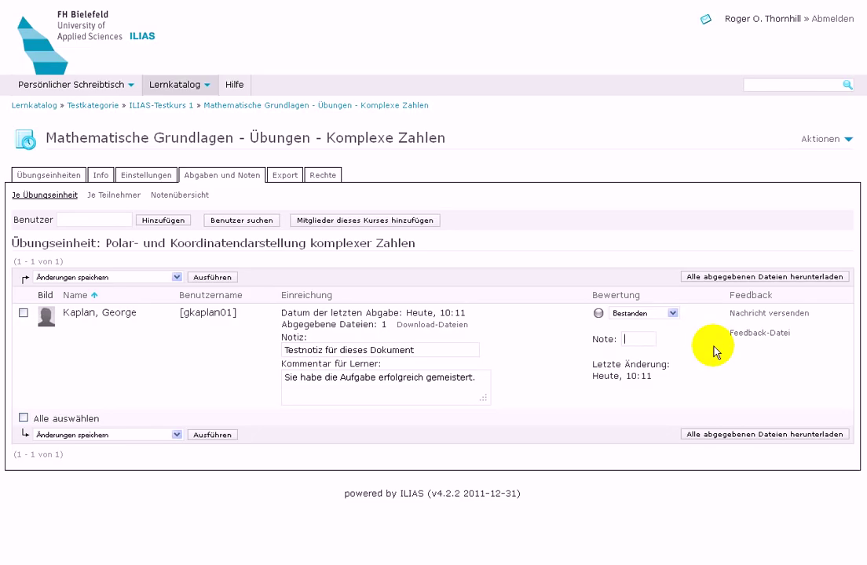
type("1")
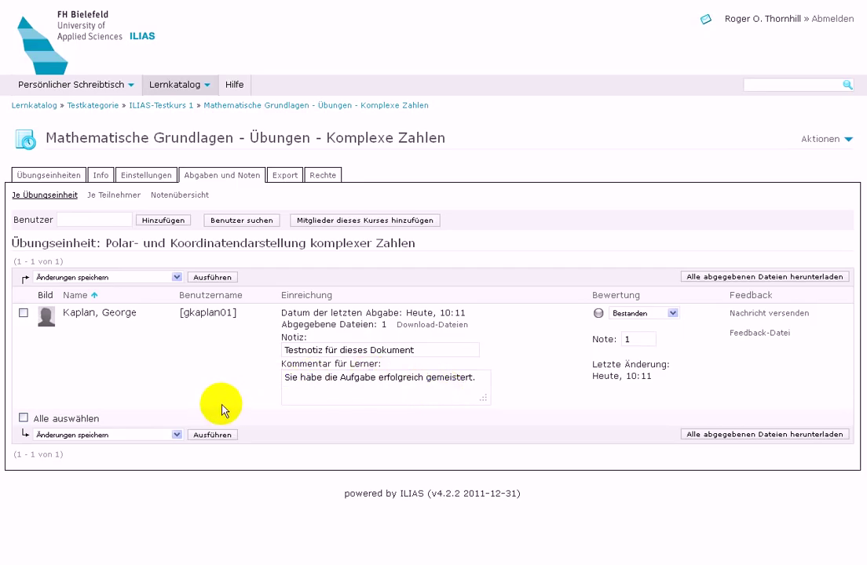
left_click(196, 439)
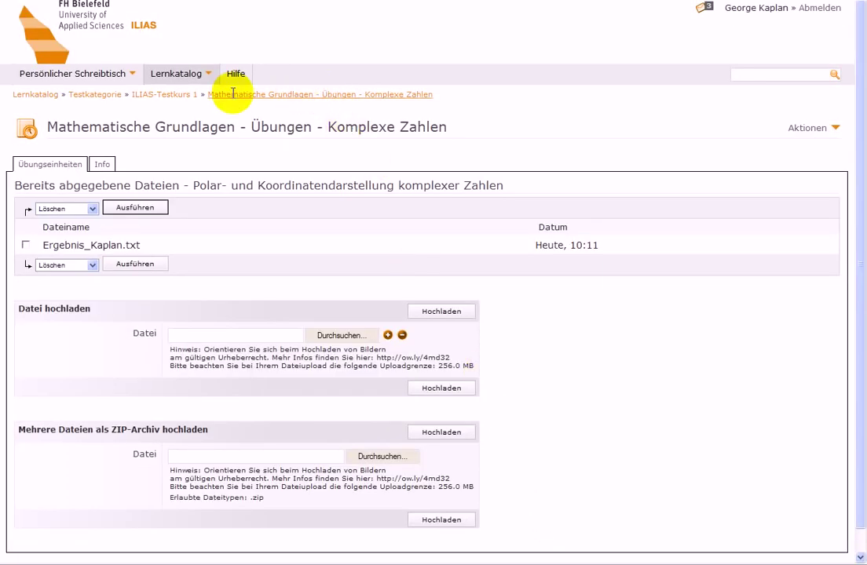
In the student's account, return to ILIAS-Testkurs 1, open the exercise's info page and check the status under Feedback des Tutors.
left_click(164, 95)
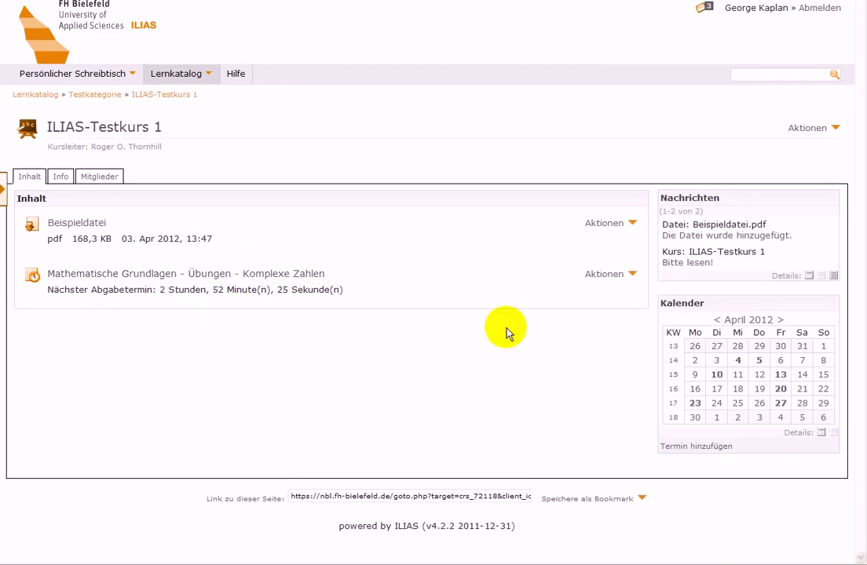
left_click(610, 276)
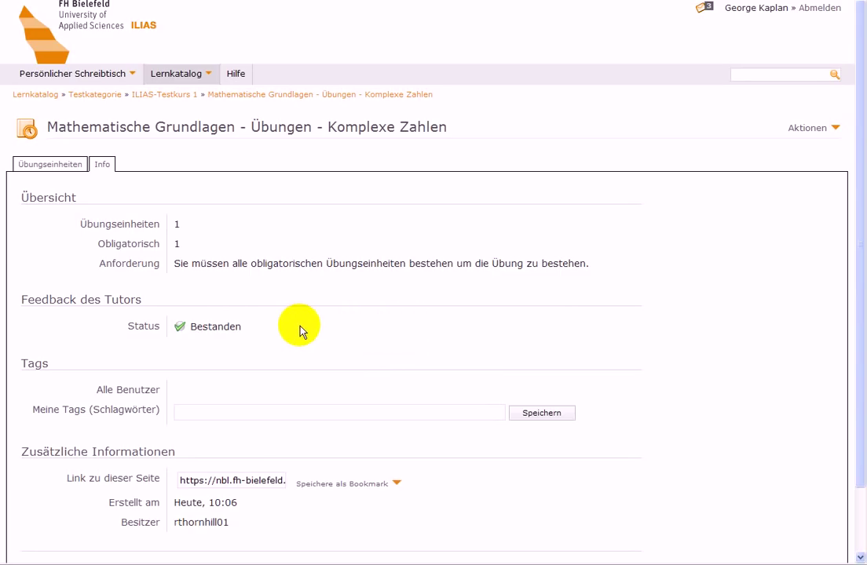
scroll(301, 330, "down", 2)
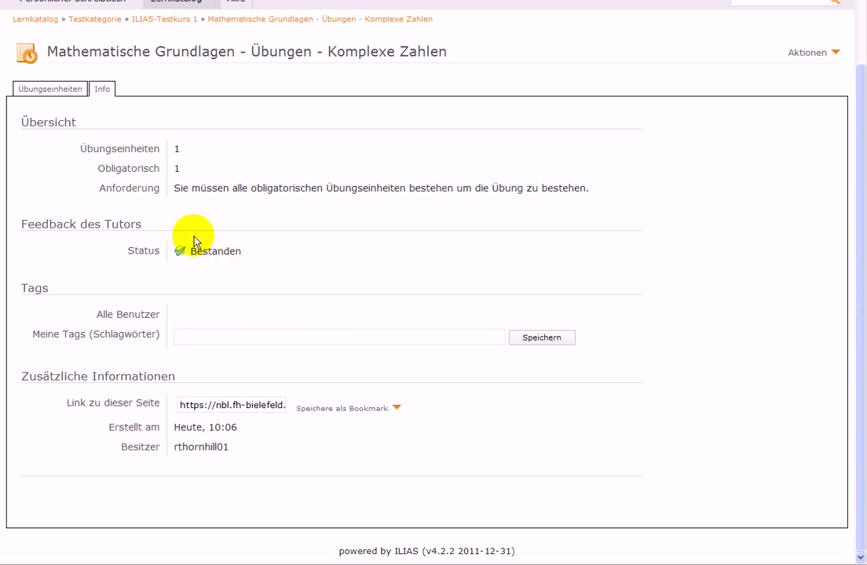
left_click_drag(126, 251, 203, 258)
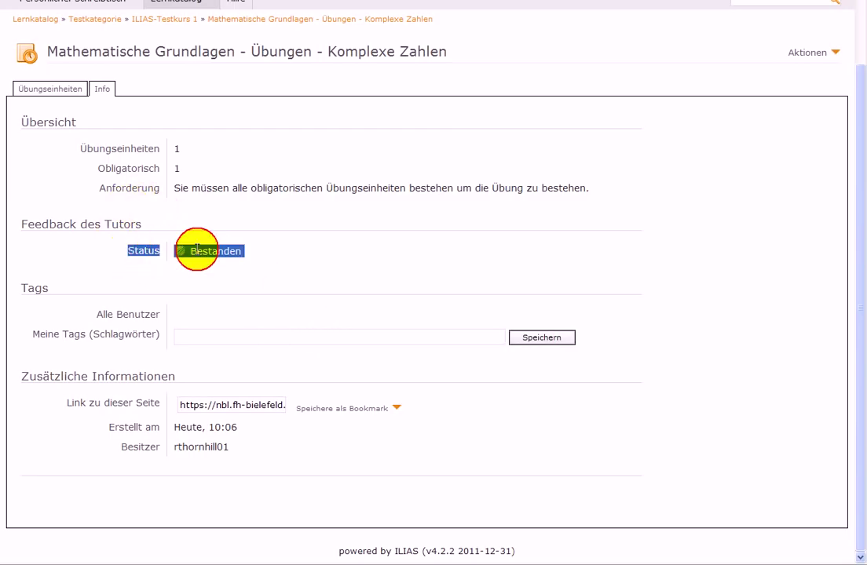
left_click(301, 259)
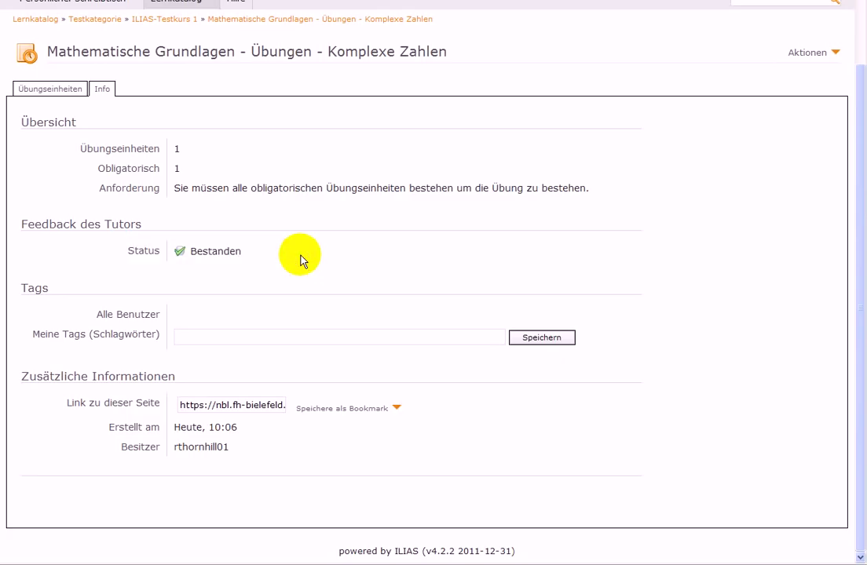
scroll(302, 257, "up", 2)
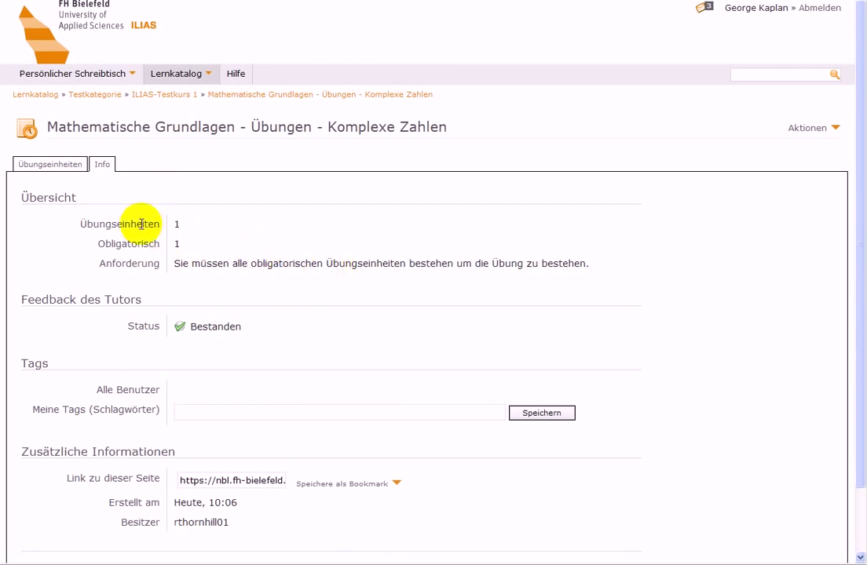
View the unit's details under Übungseinheiten and read the tutor's comment, grade and status.
left_click(56, 172)
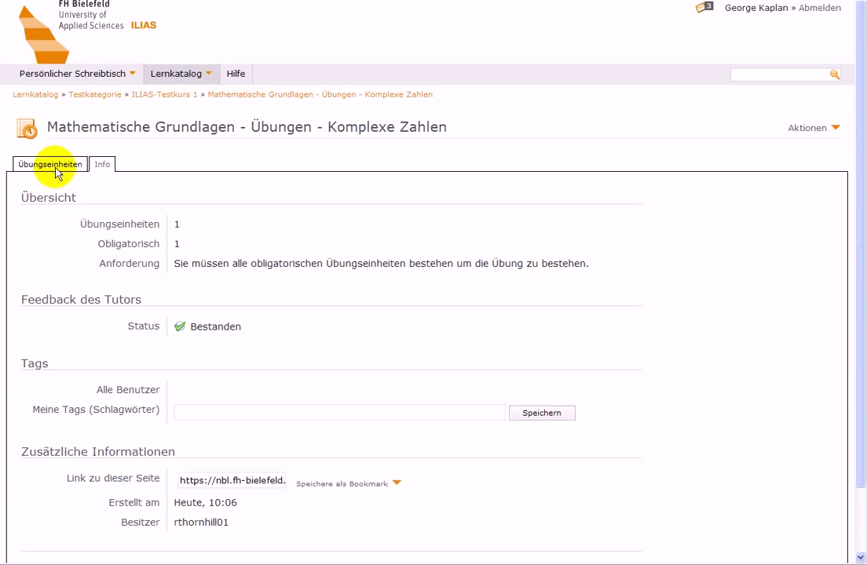
scroll(479, 379, "down", 2)
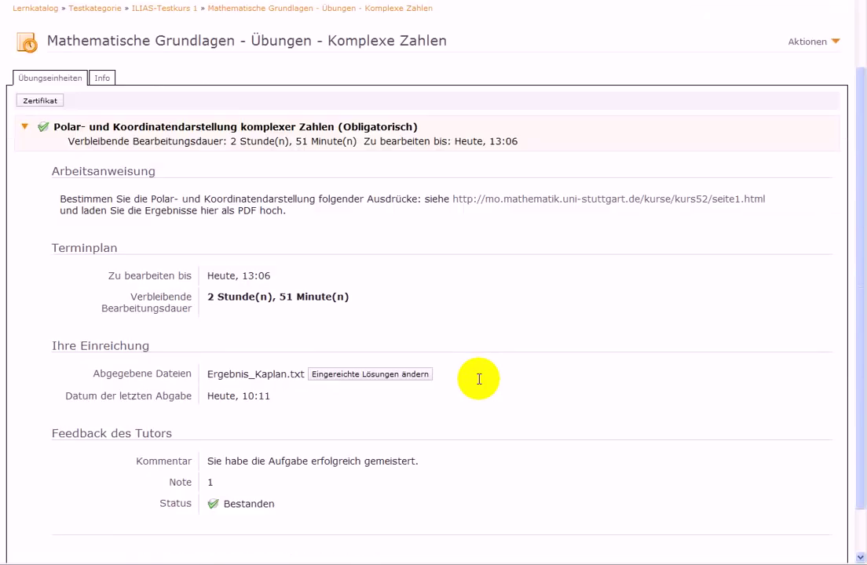
scroll(479, 379, "down", 1)
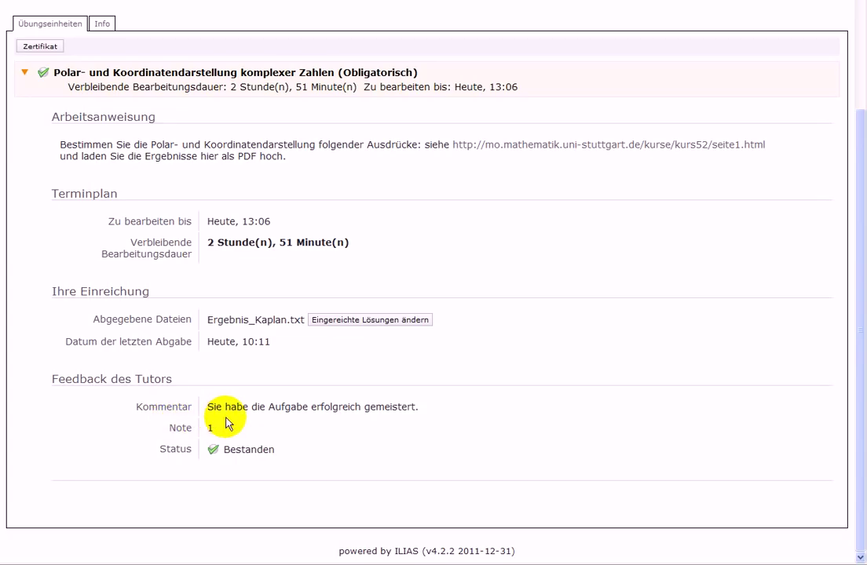
Highlight the Kommentar and the Status in the Feedback des Tutors section to review the student's assessment.
left_click_drag(209, 408, 422, 408)
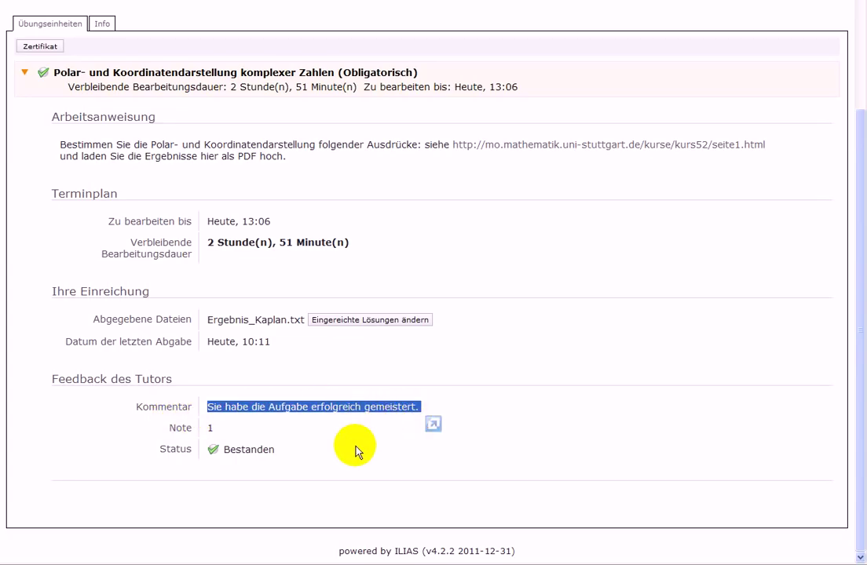
left_click_drag(285, 457, 210, 458)
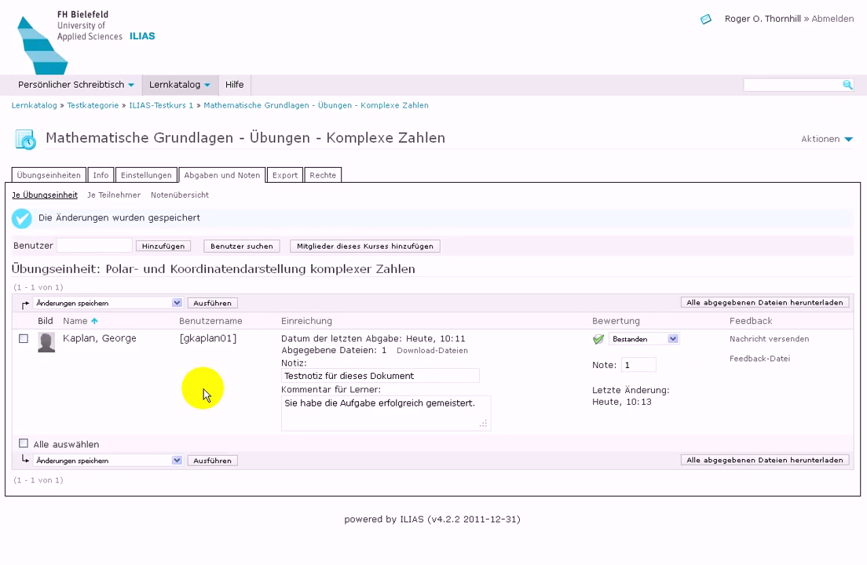
In the tutor's account, request the download of the student's submitted file and dismiss the download dialog.
left_click(442, 356)
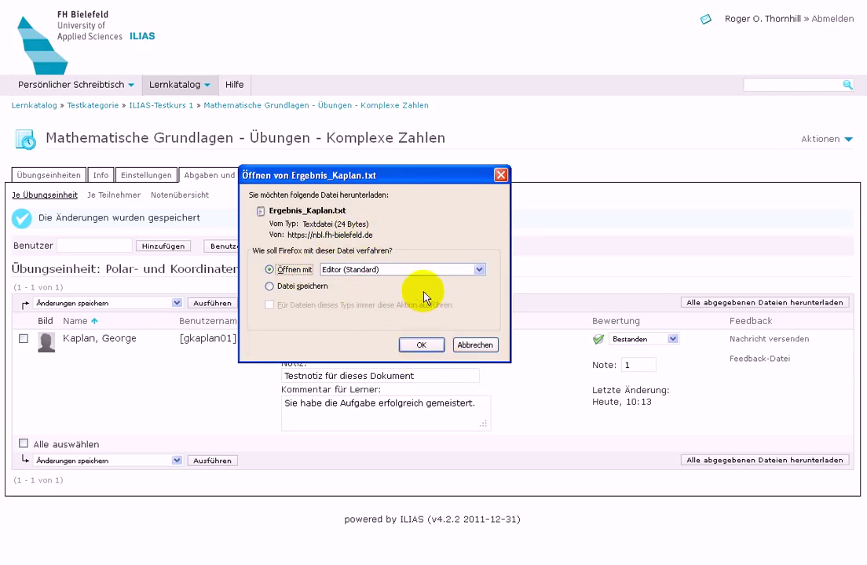
left_click(500, 175)
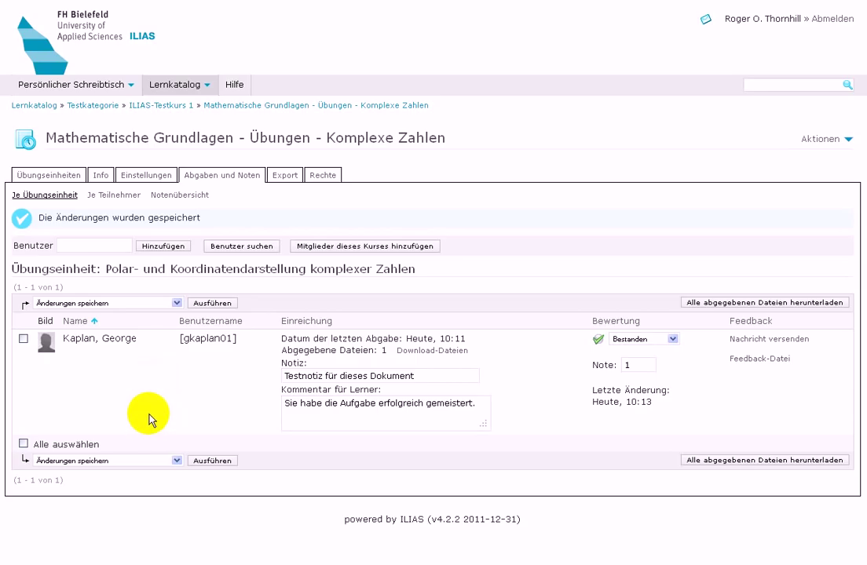
Select all submissions of the unit and look through the actions available for them without running one.
left_click(24, 444)
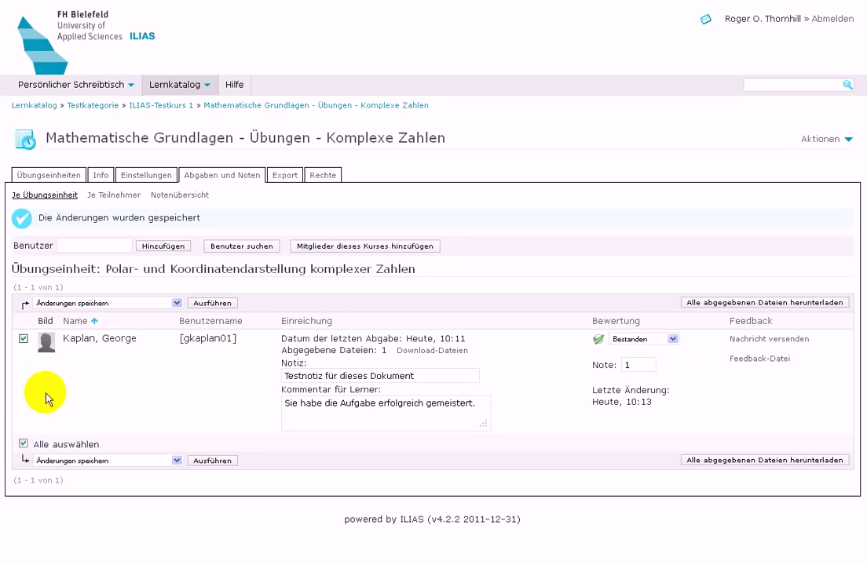
left_click(176, 461)
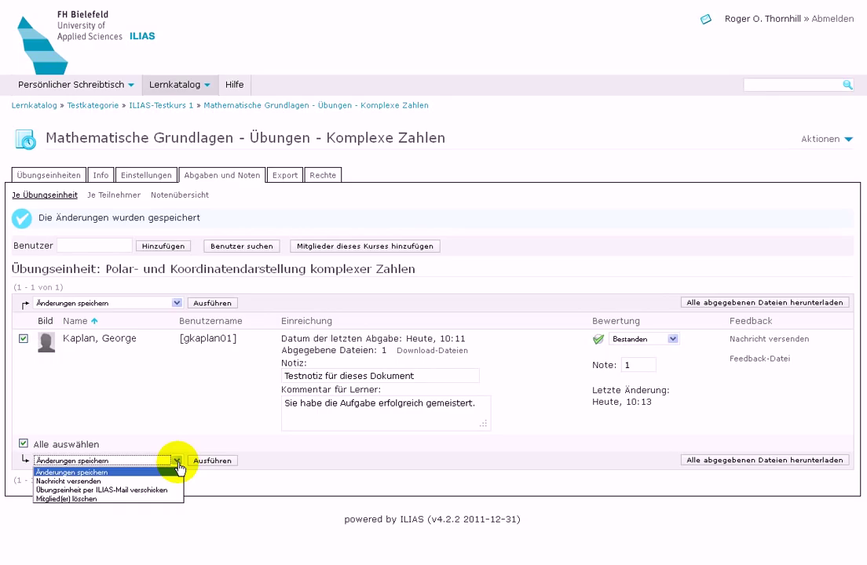
left_click(510, 463)
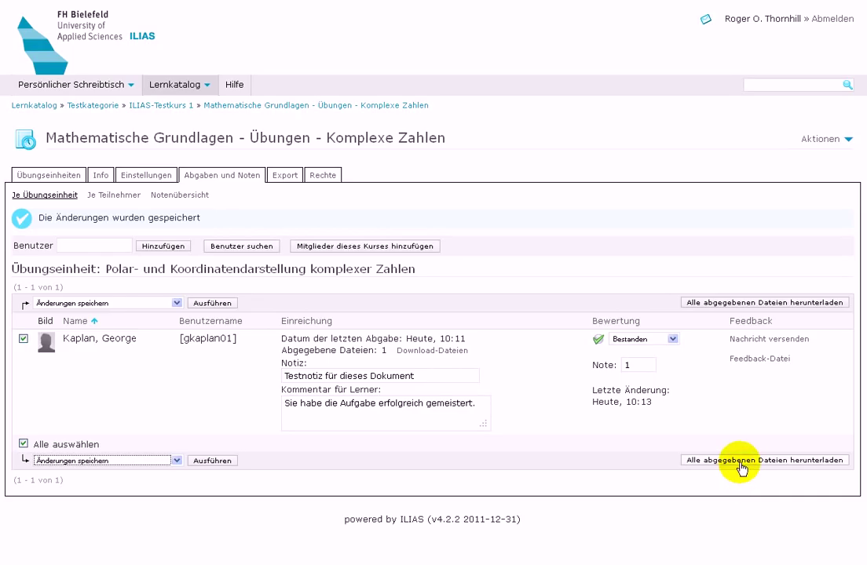
Download all submitted files of the unit and save them as "Polar- und Koordinatendarstellung komplexer Zahlen.zip".
left_click(740, 463)
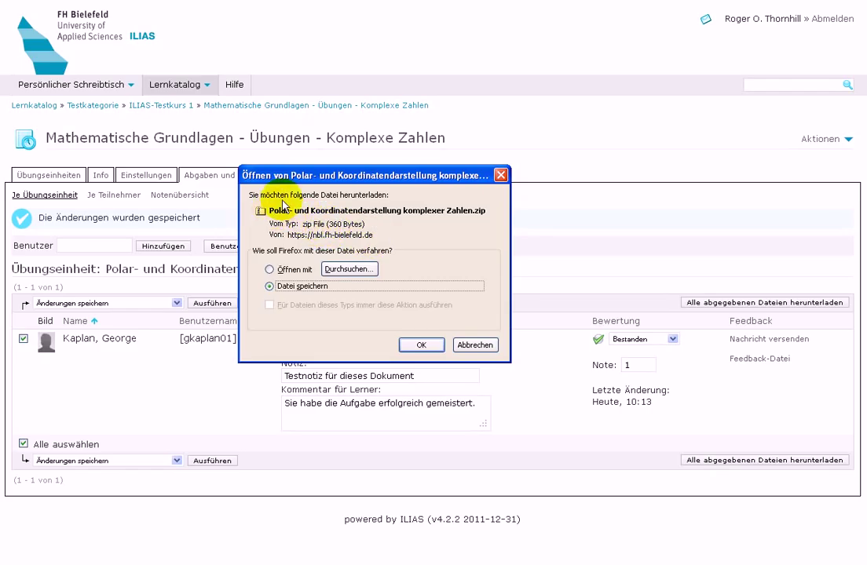
left_click_drag(304, 174, 285, 186)
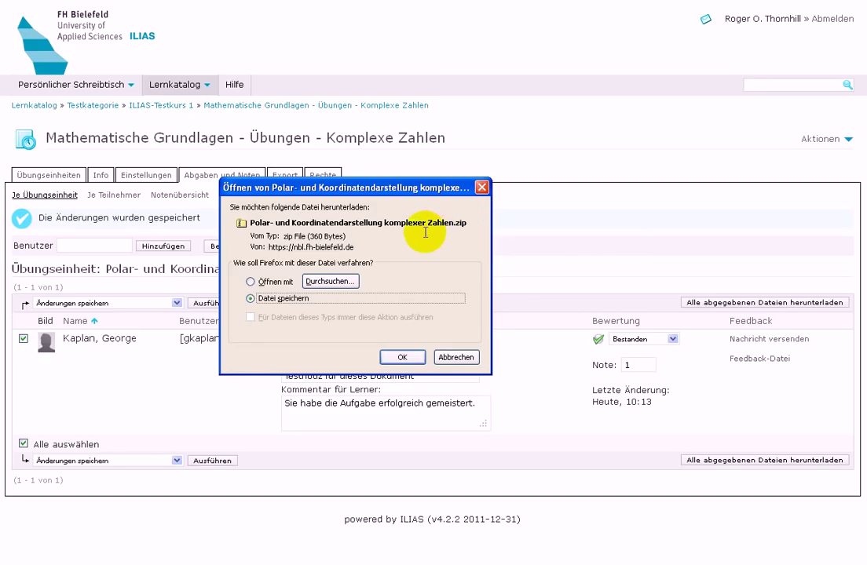
left_click(396, 358)
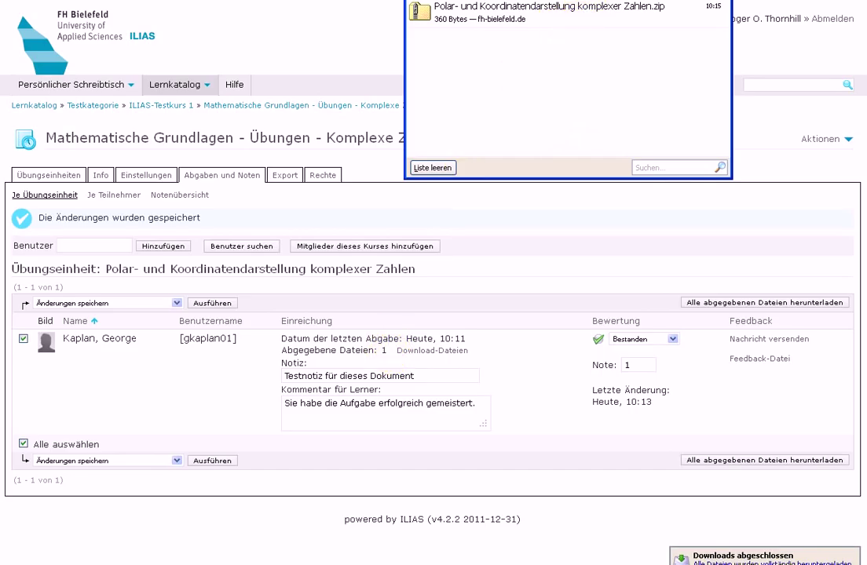
Show the downloaded ZIP archive in its destination folder from the Downloads list.
left_click_drag(589, 1, 533, 67)
right_click(545, 92)
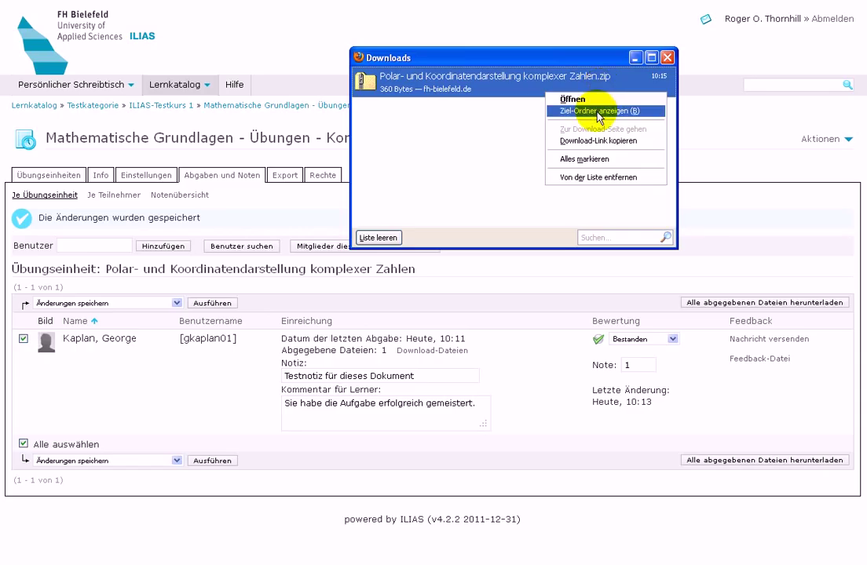
left_click(601, 111)
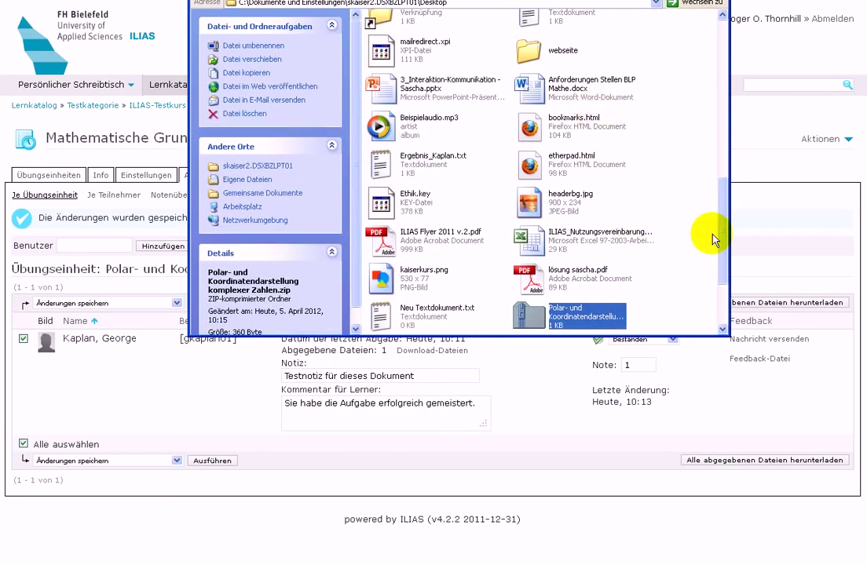
Open the archive "Polar- und Koordinatendarstellung komplexer Zahlen.zip" and the student's folder inside it to view the submitted file.
left_click_drag(721, 239, 722, 265)
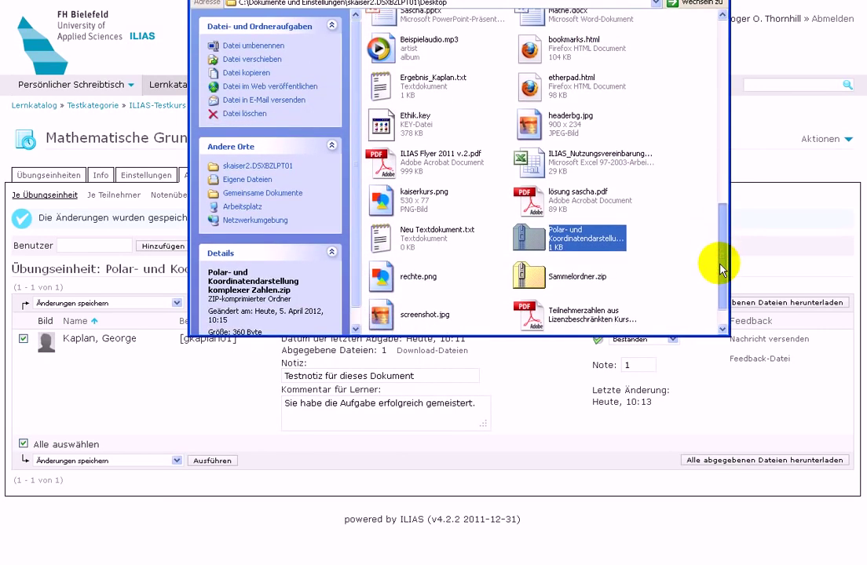
double_click(537, 239)
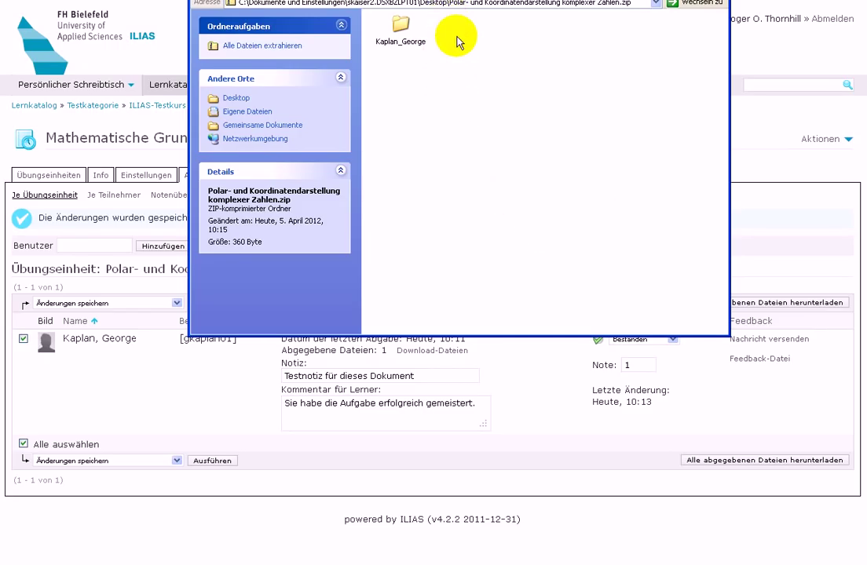
double_click(401, 30)
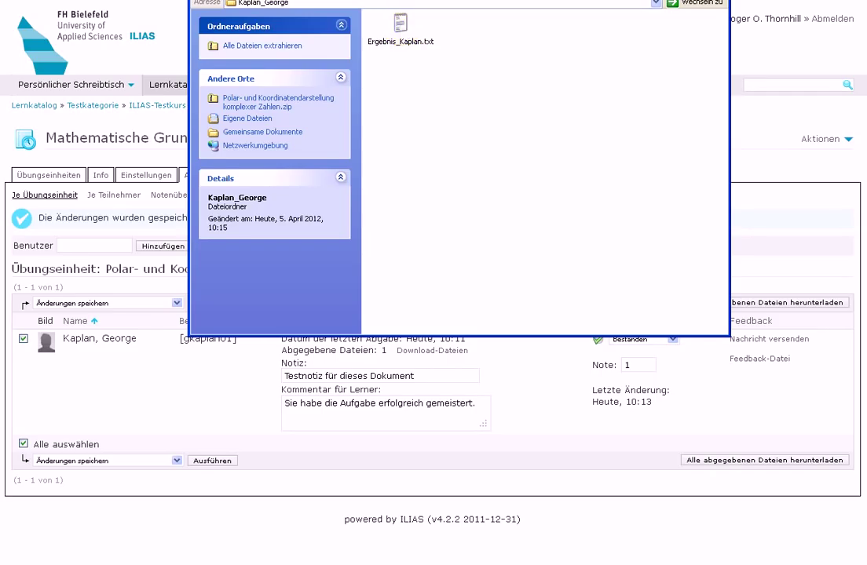
left_click_drag(499, 0, 450, 58)
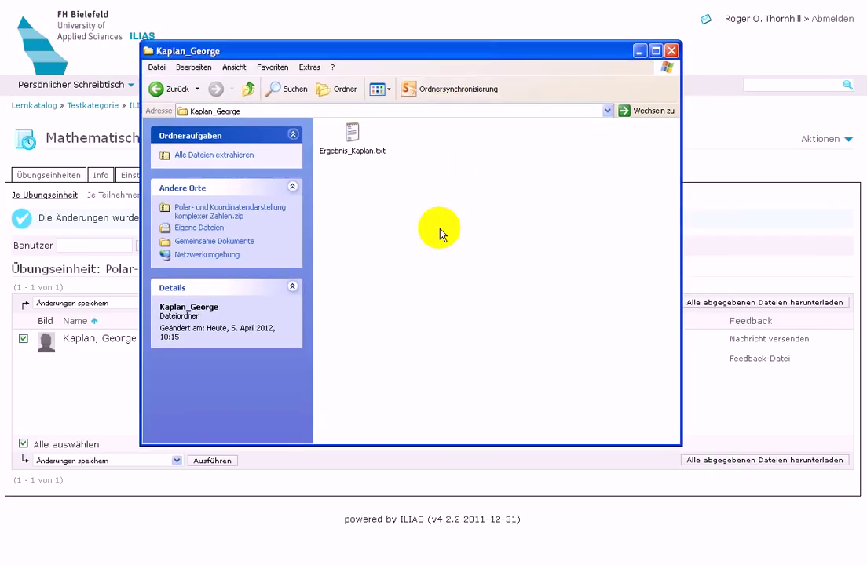